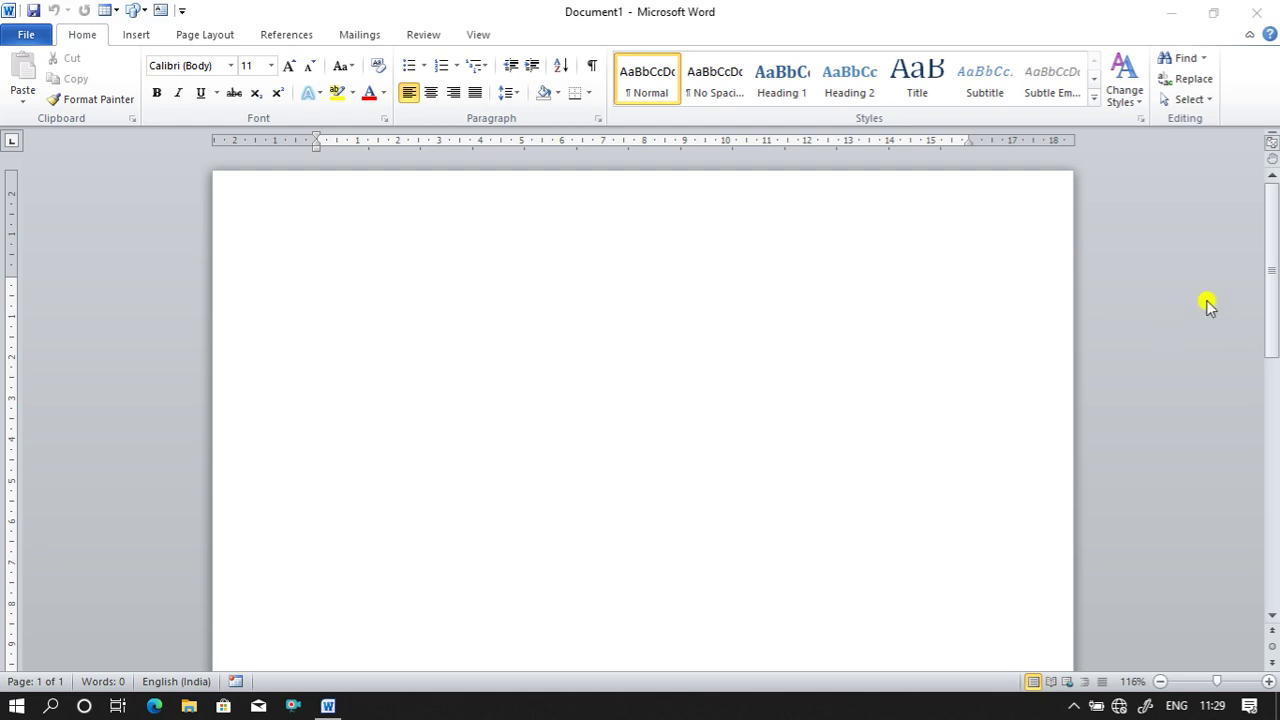
Insert the Desktop image 'Watermark uses' (8.95 × 15.92 cm) into the blank Document1.
mouse_move(1272, 220)
mouse_down()
mouse_move(1272, 236)
mouse_move(1276, 203)
mouse_up()
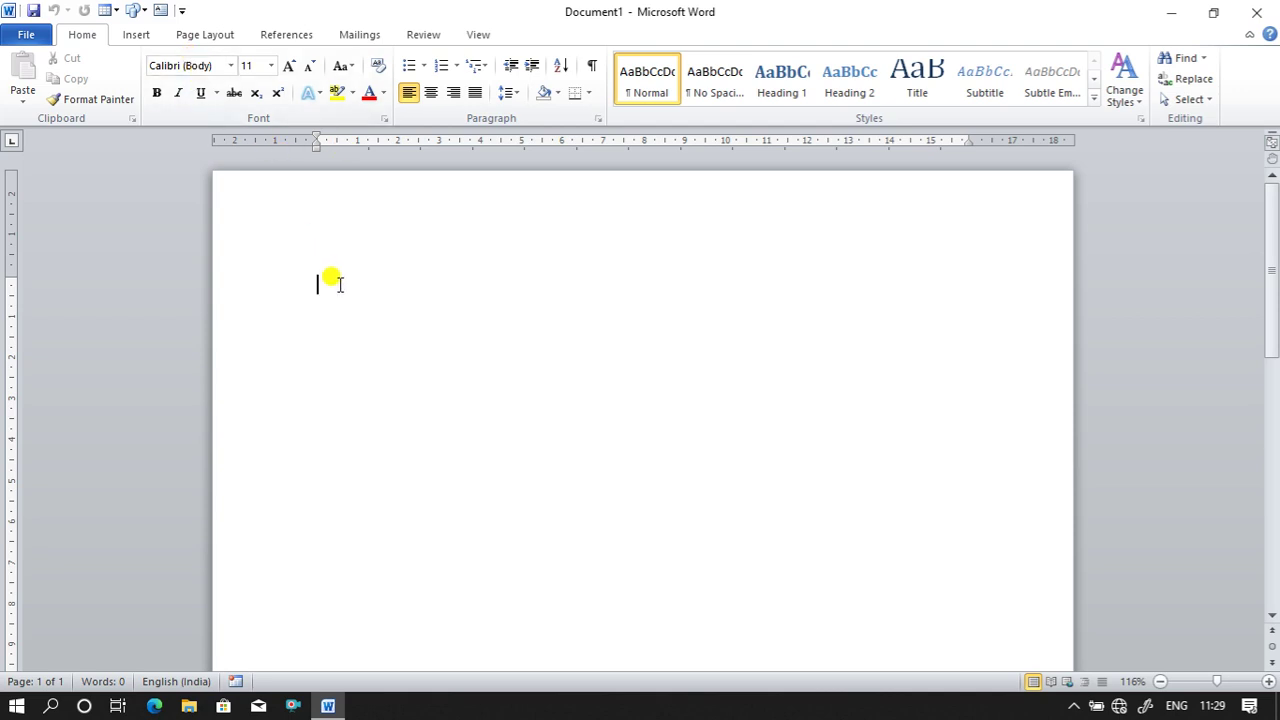
click(205, 36)
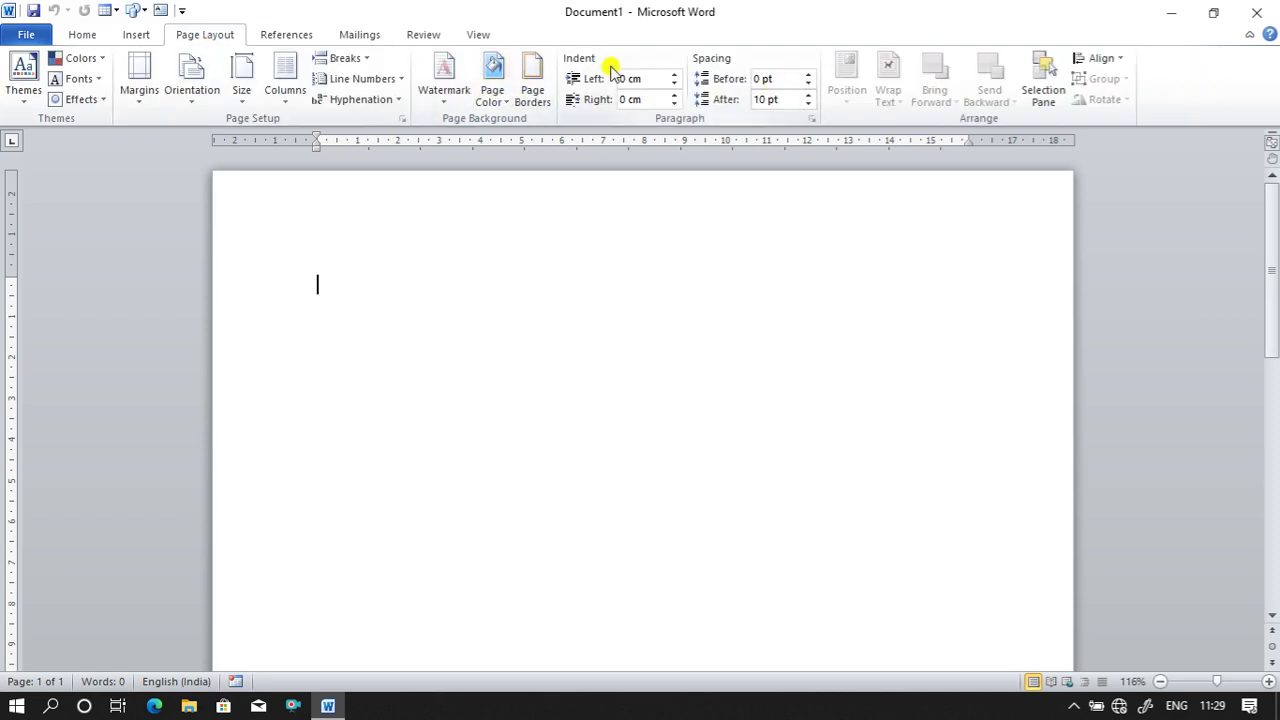
click(141, 36)
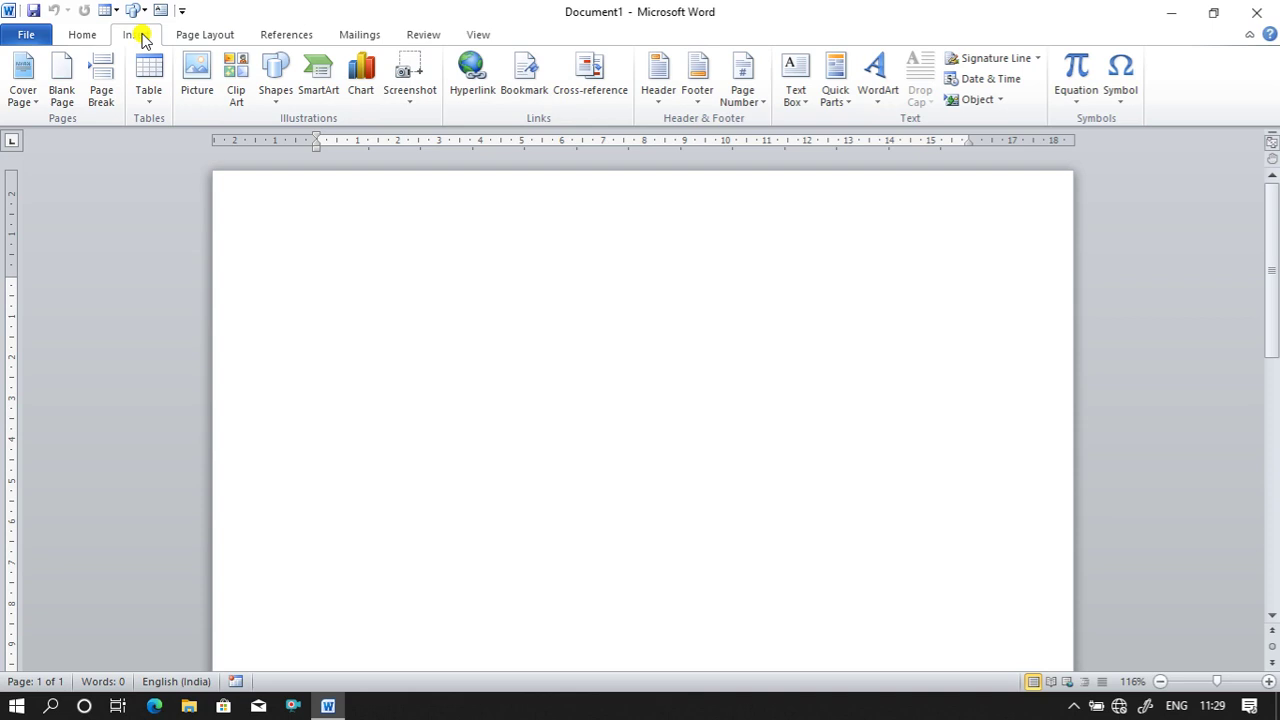
click(197, 88)
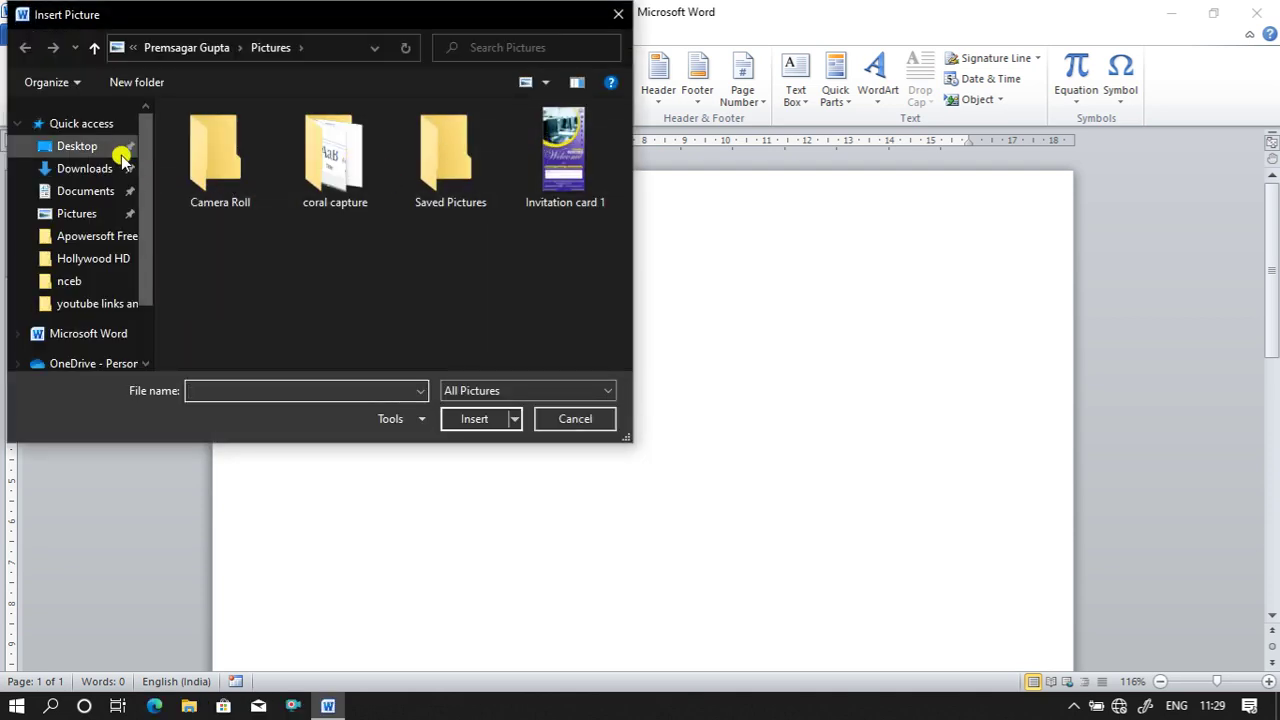
click(120, 156)
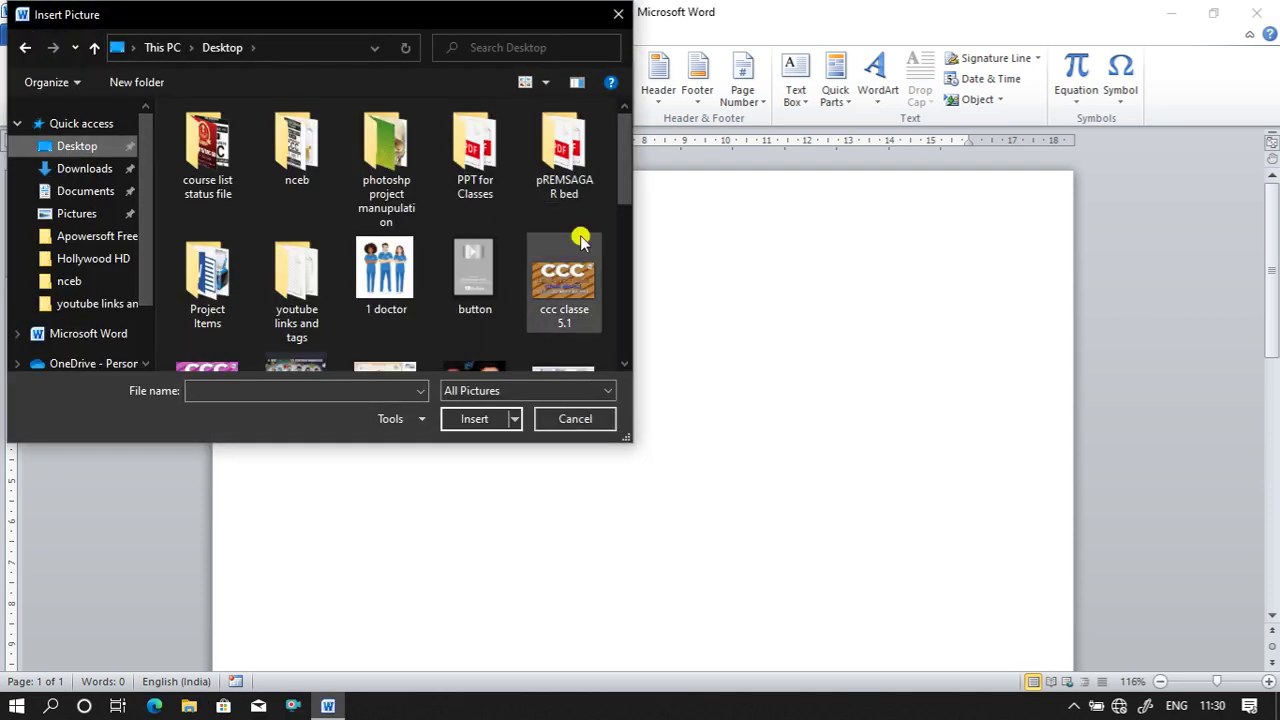
drag(624, 148, 617, 277)
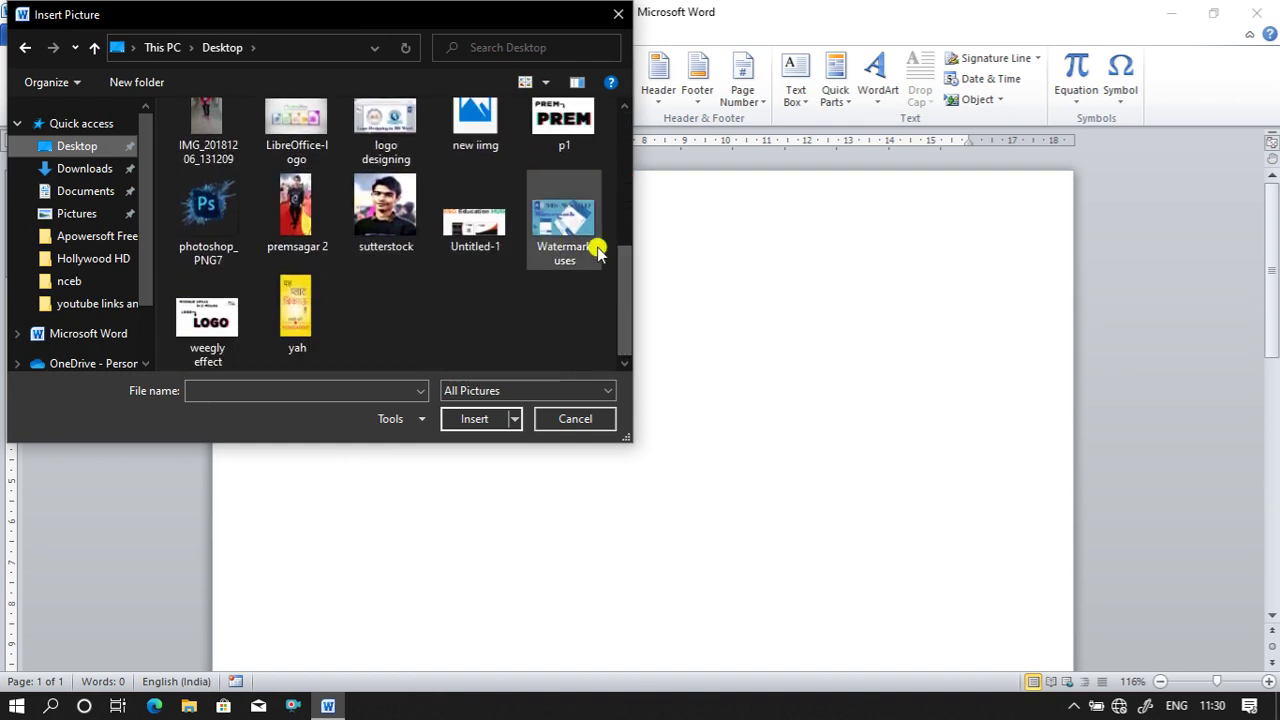
scroll(620, 263, up, 1)
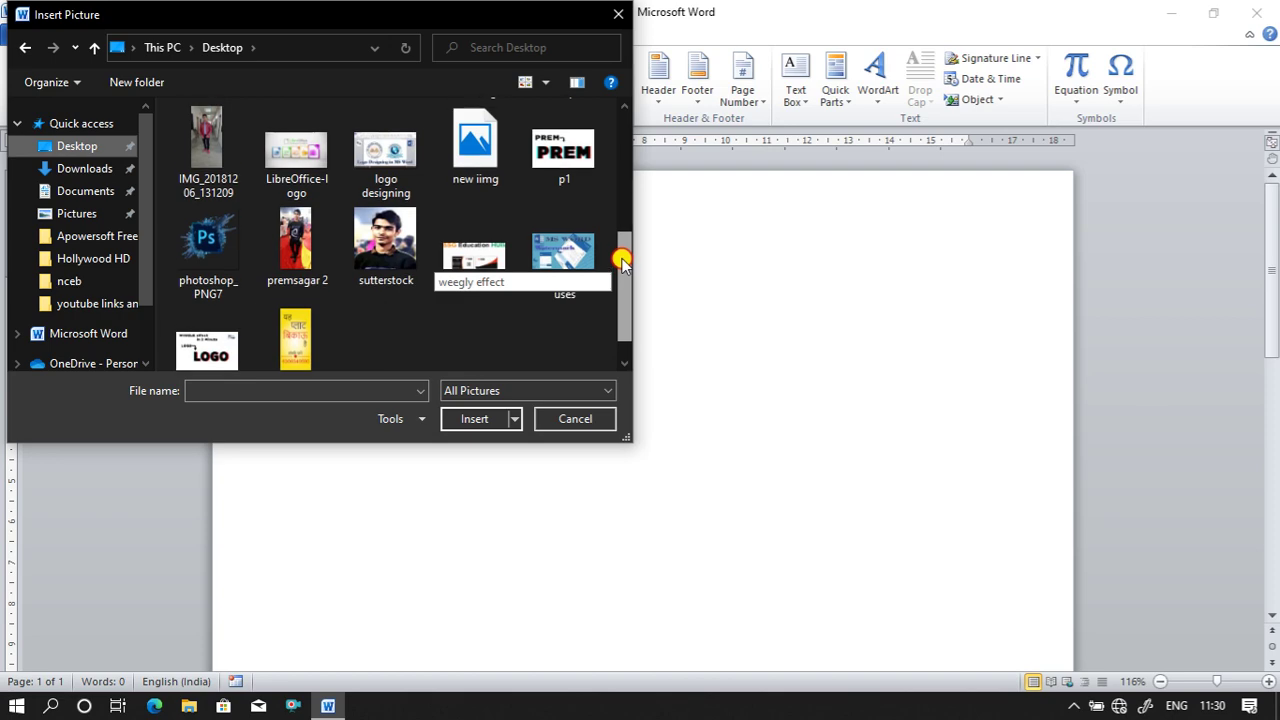
double_click(563, 262)
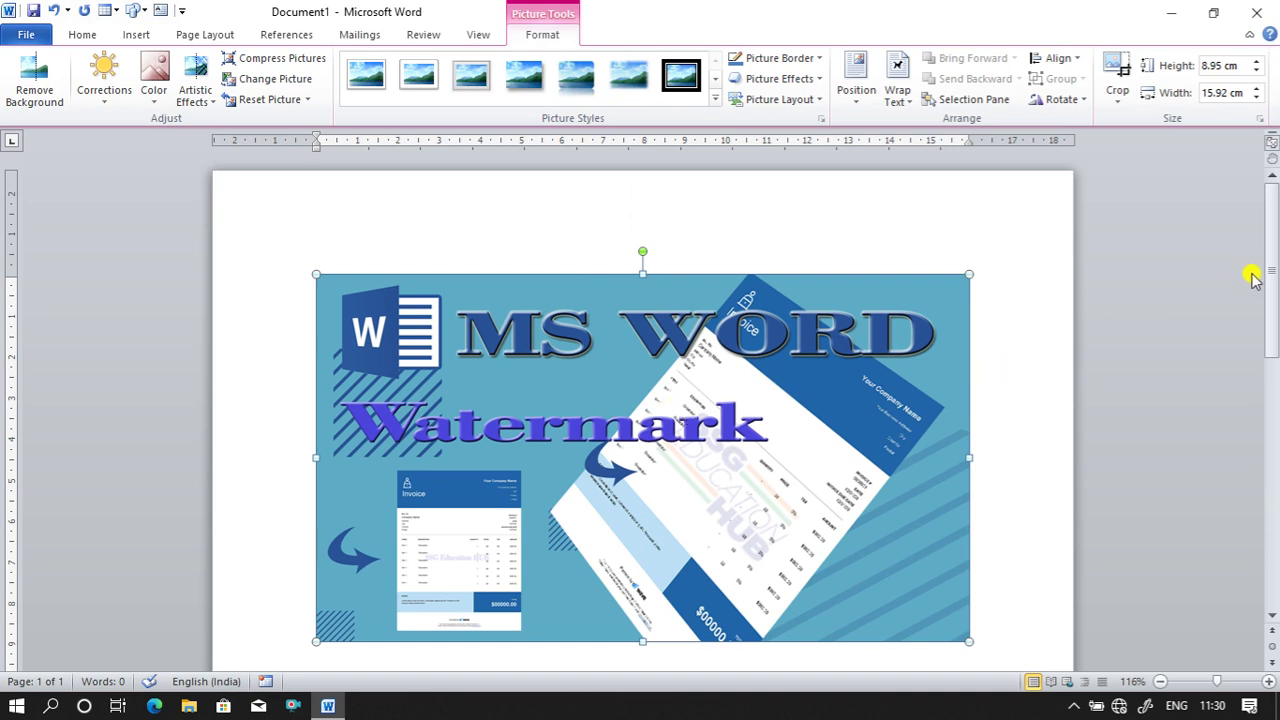
Shrink the picture by its corner handle to 8.85 × 4.97 cm, then try dragging it elsewhere.
scroll(1272, 265, down, 1)
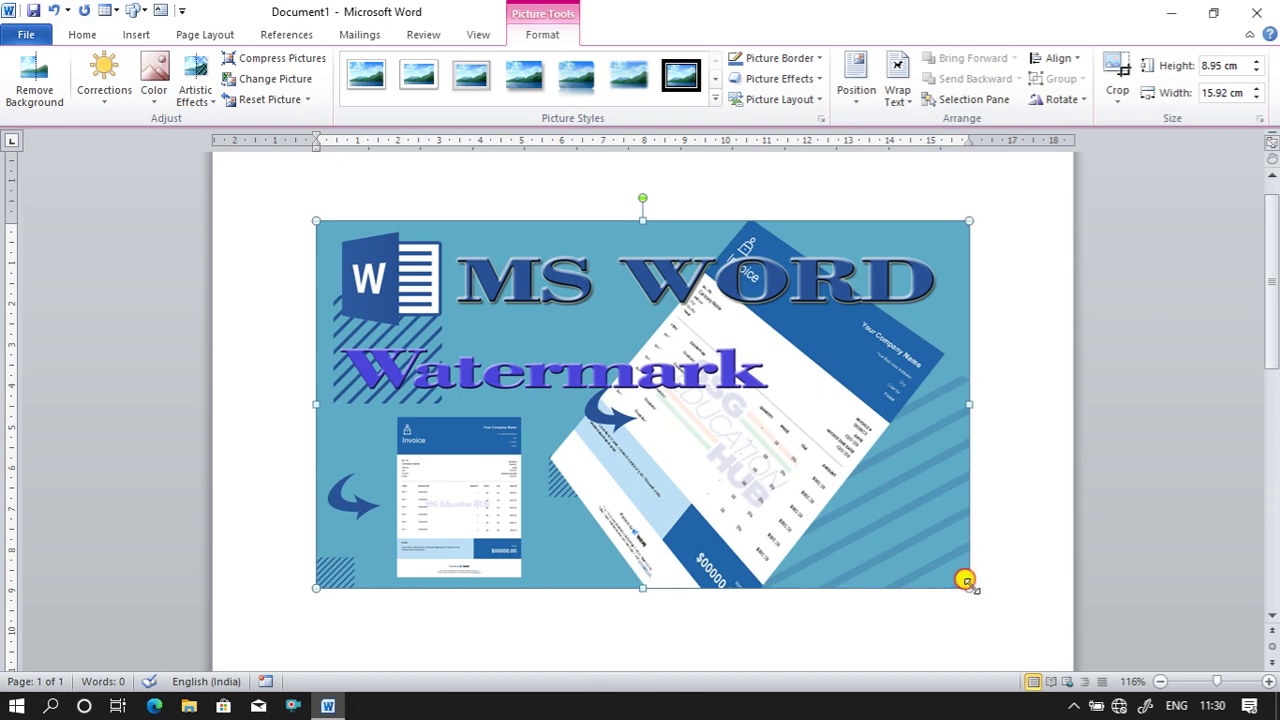
mouse_move(966, 581)
mouse_down()
mouse_move(820, 449)
mouse_move(726, 414)
mouse_move(876, 524)
mouse_move(754, 437)
mouse_move(828, 486)
mouse_move(810, 480)
mouse_up()
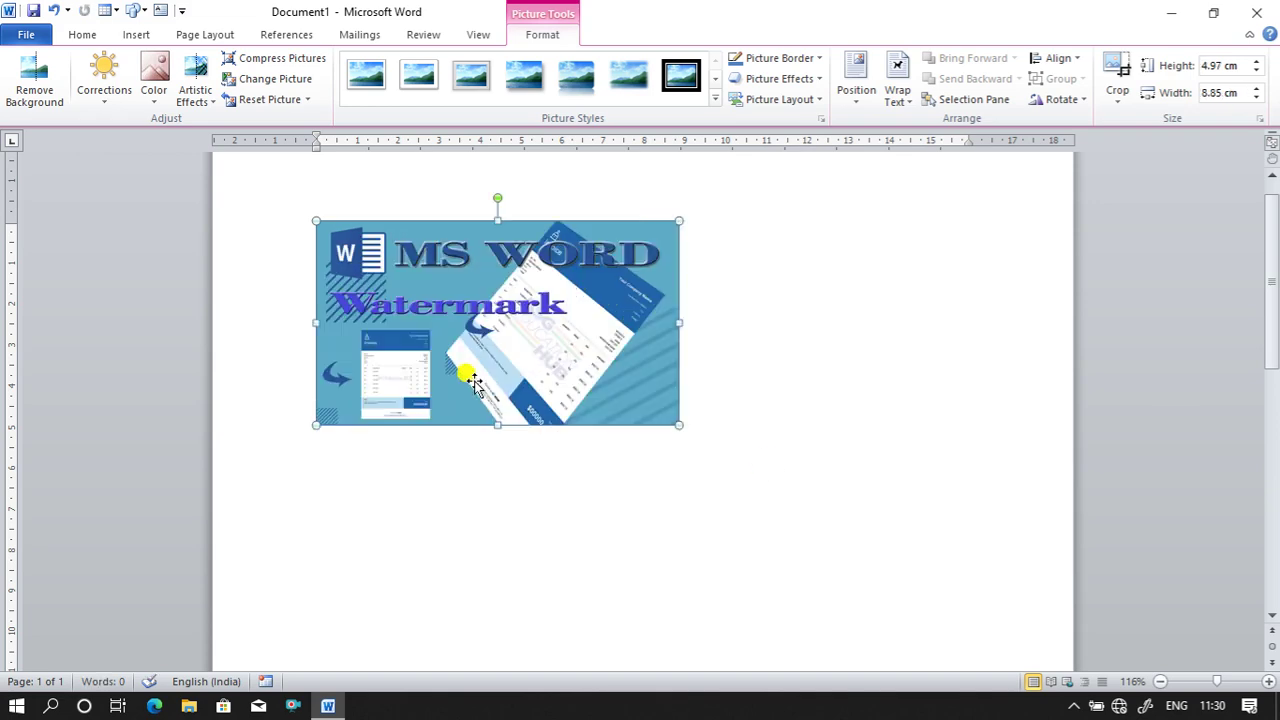
drag(466, 280, 695, 325)
drag(482, 316, 718, 362)
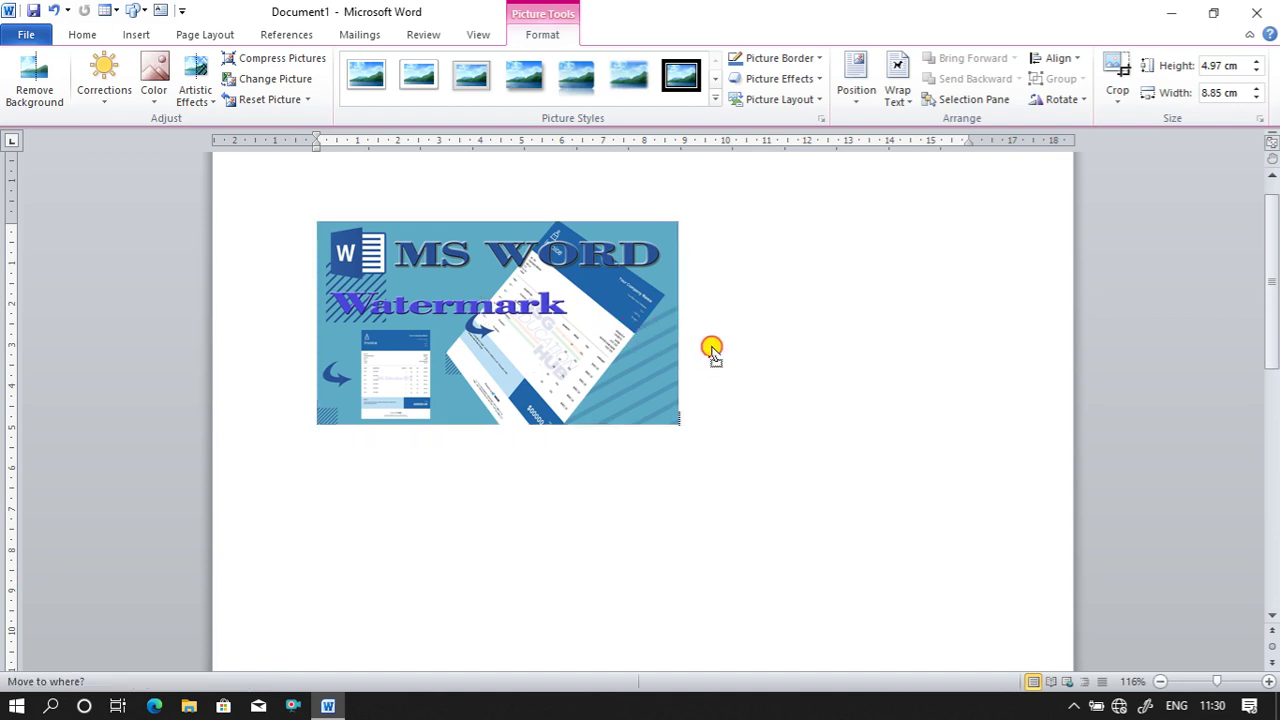
drag(491, 354, 790, 396)
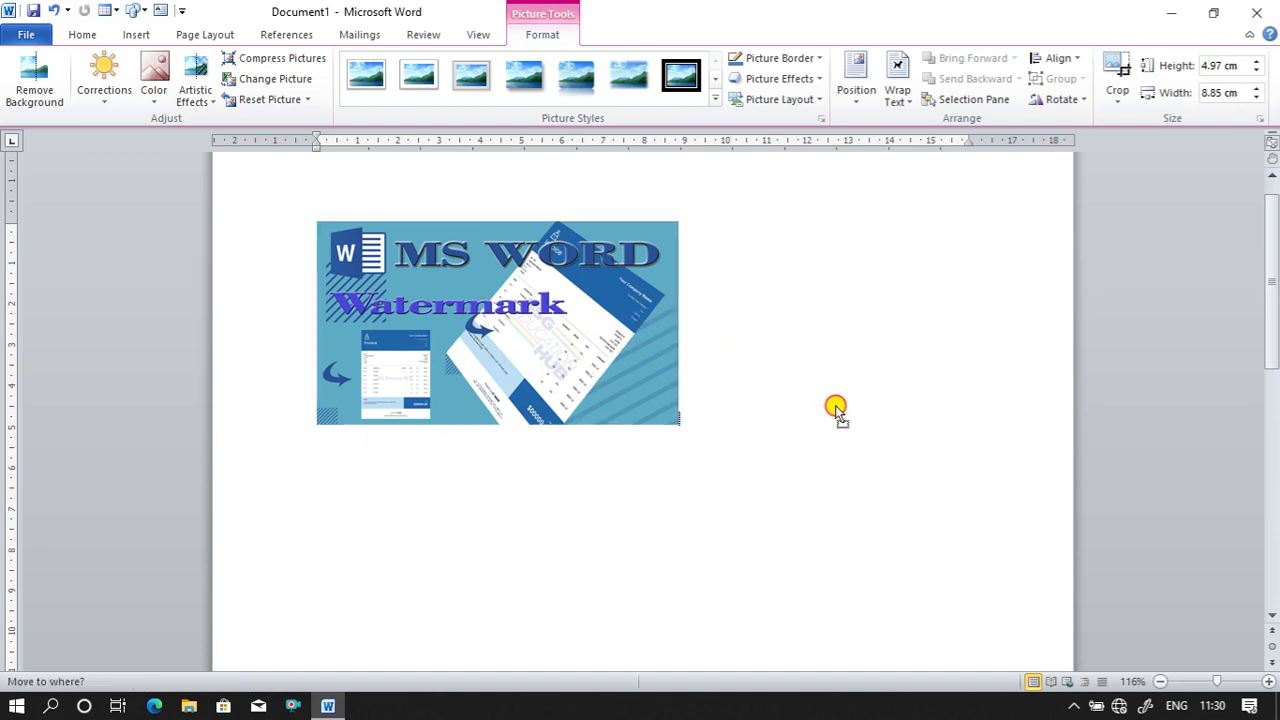
drag(601, 374, 578, 372)
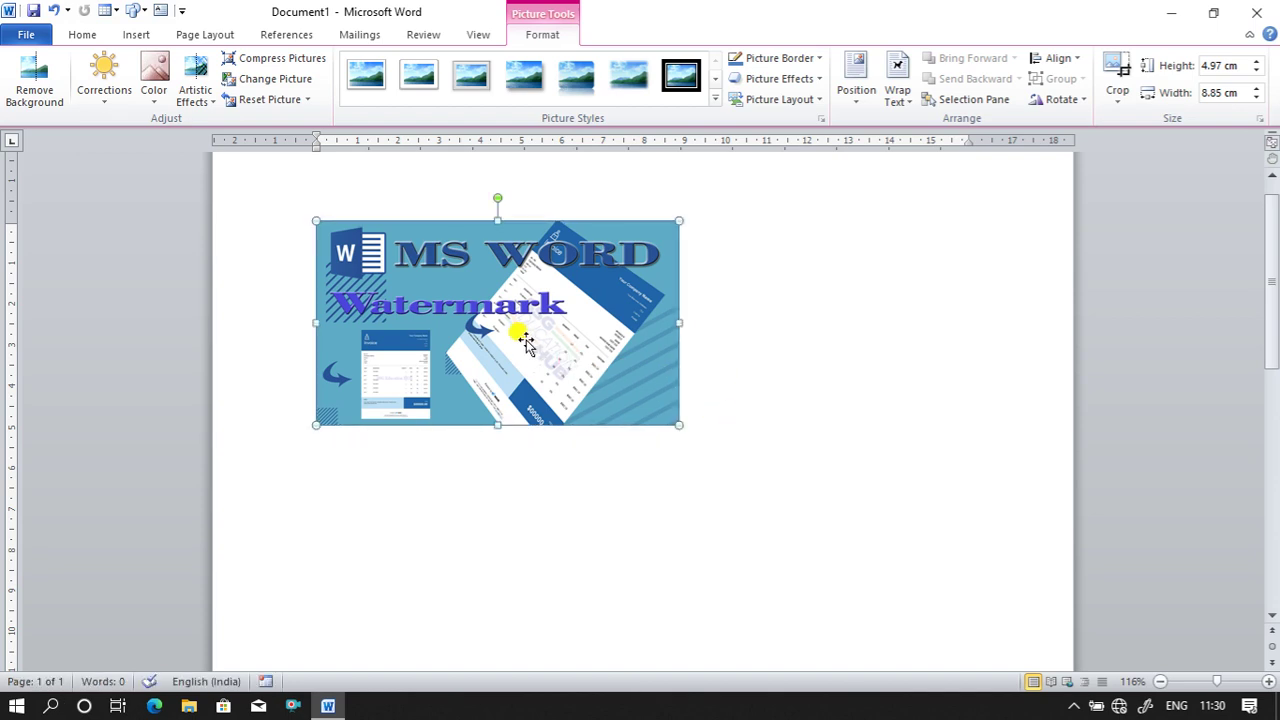
drag(522, 342, 663, 368)
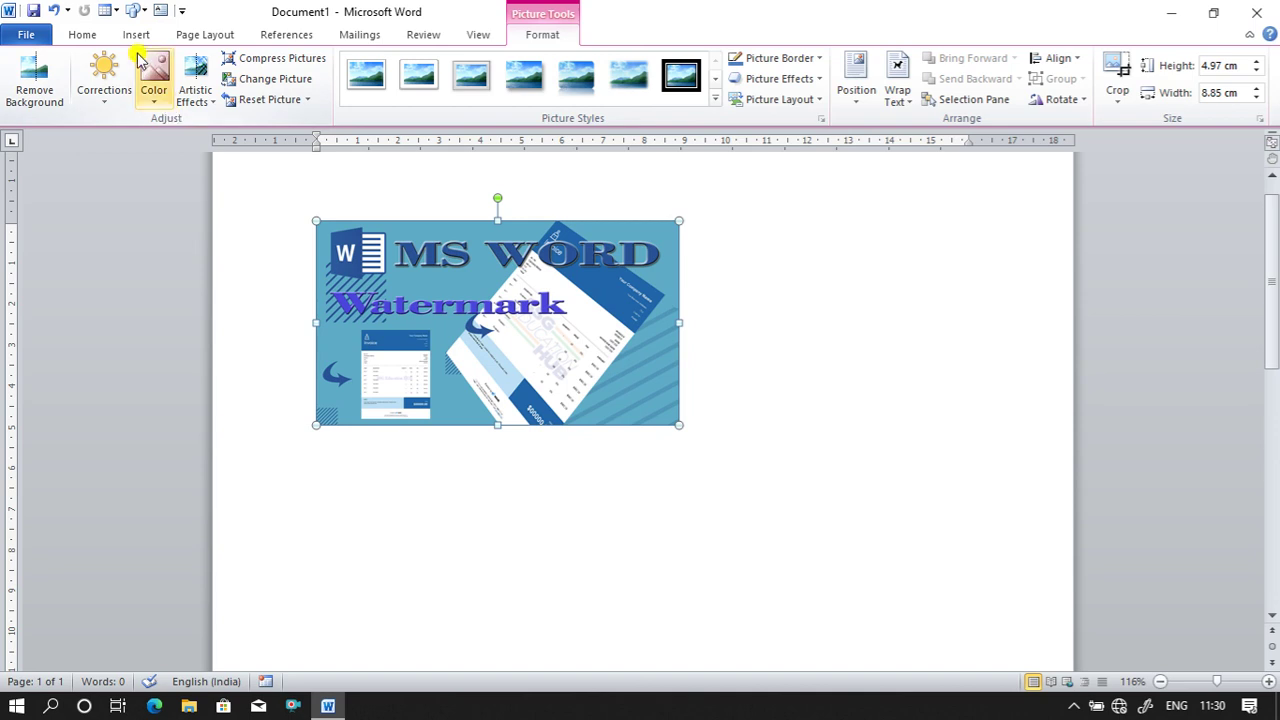
Look over the Insert and Page Layout tabs, then open the picture's Position choices.
click(137, 34)
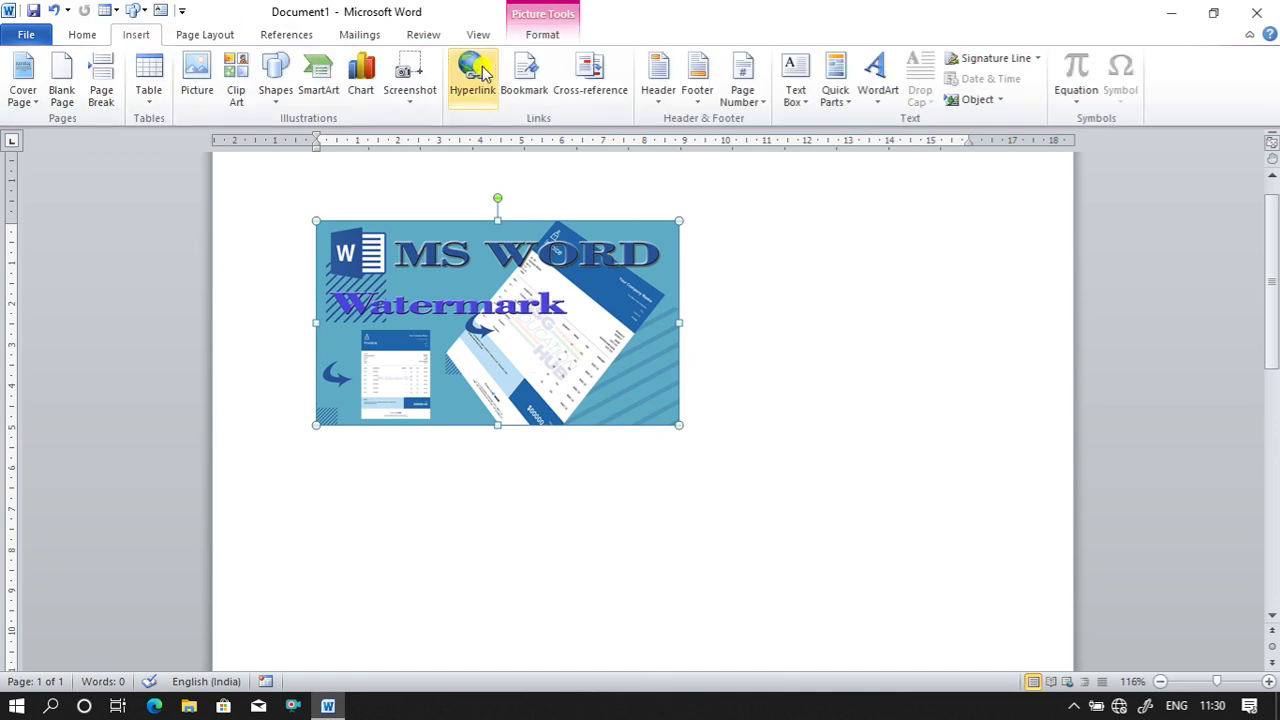
click(524, 42)
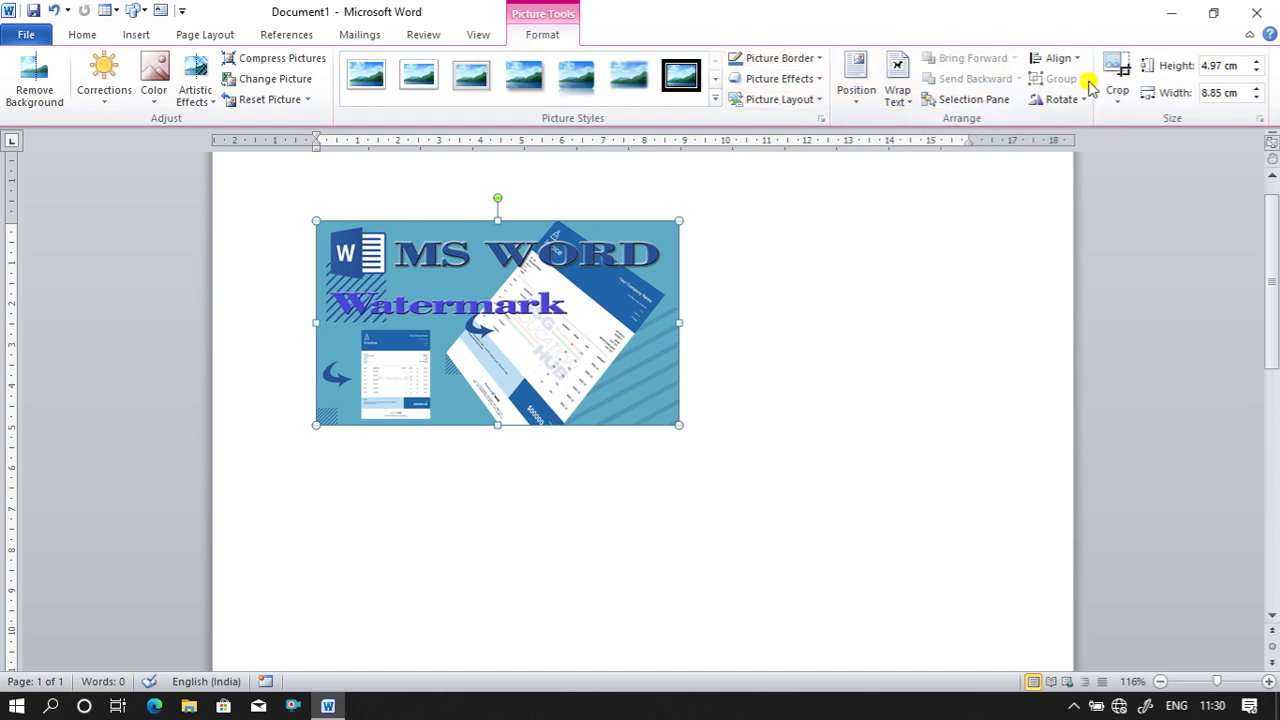
click(215, 34)
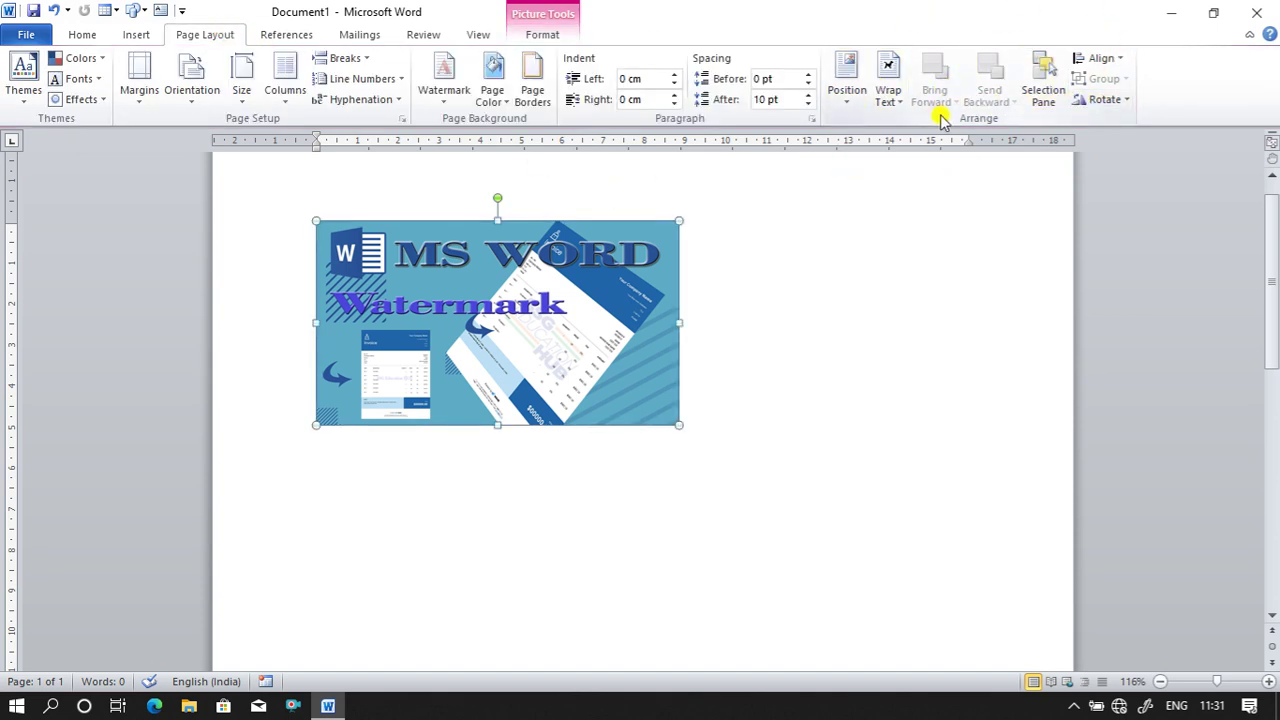
click(562, 40)
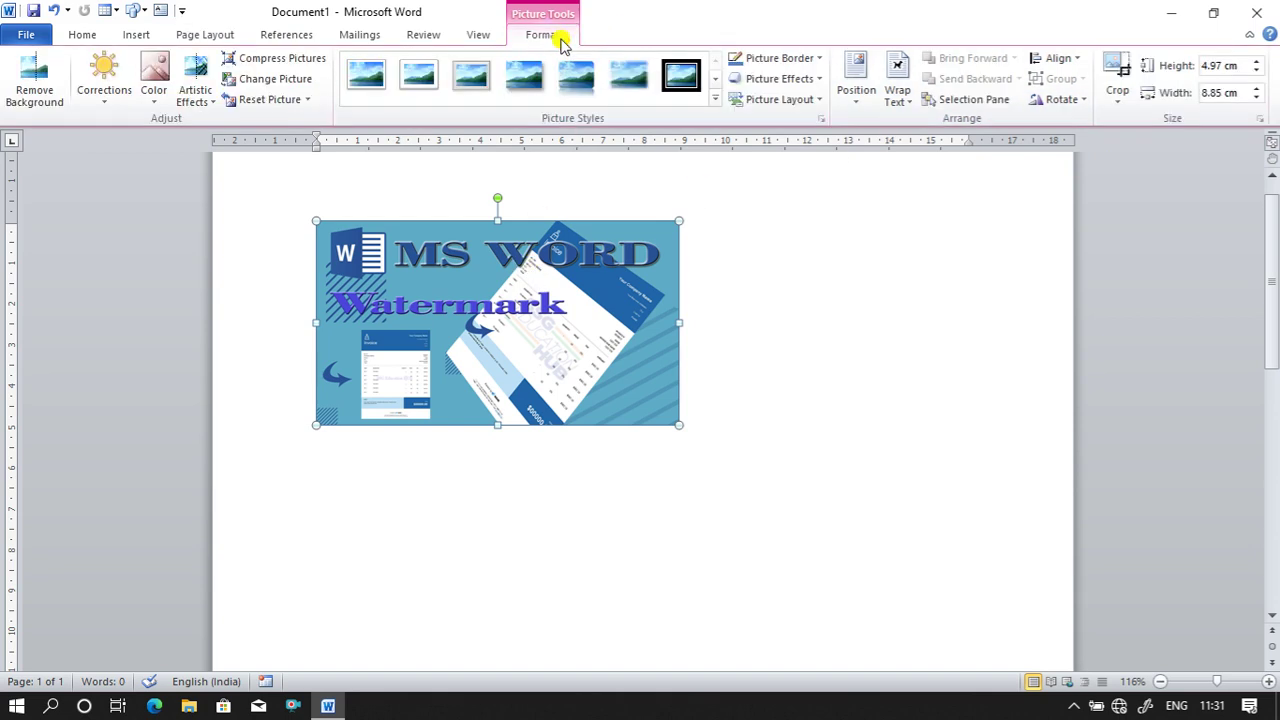
click(848, 100)
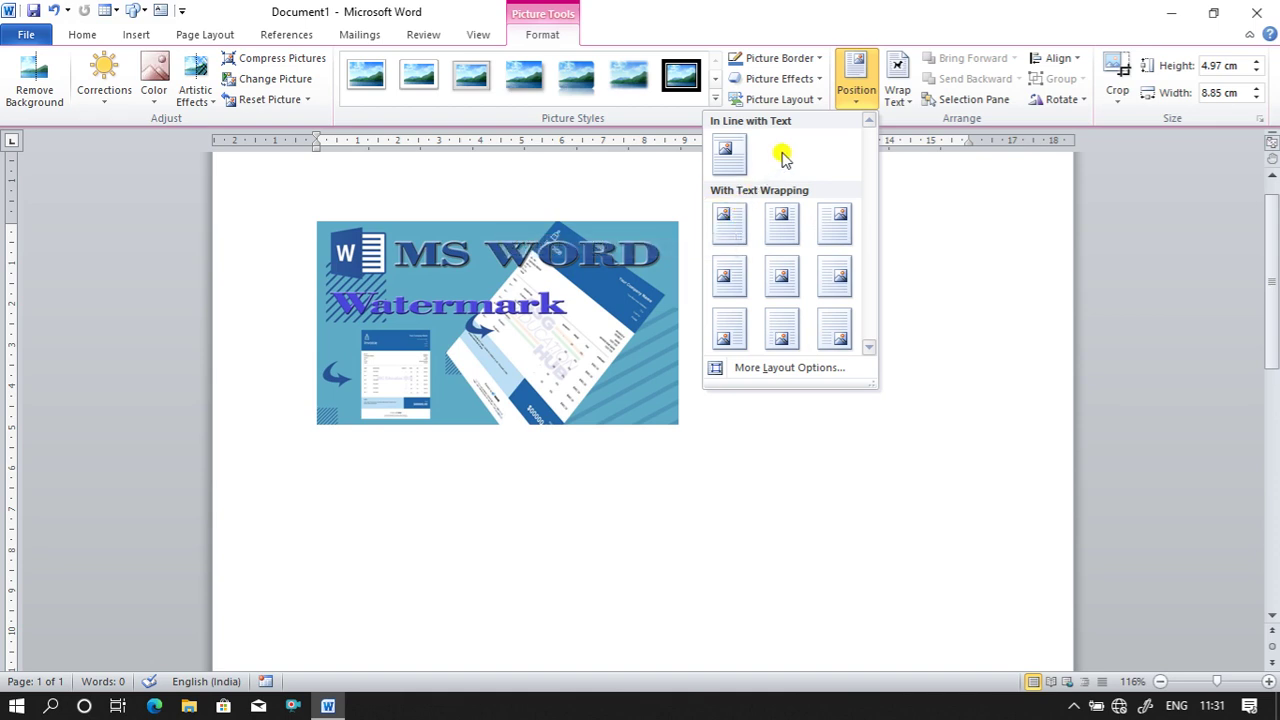
Set the picture's text wrapping to In Front of Text and drag it toward the right.
click(848, 100)
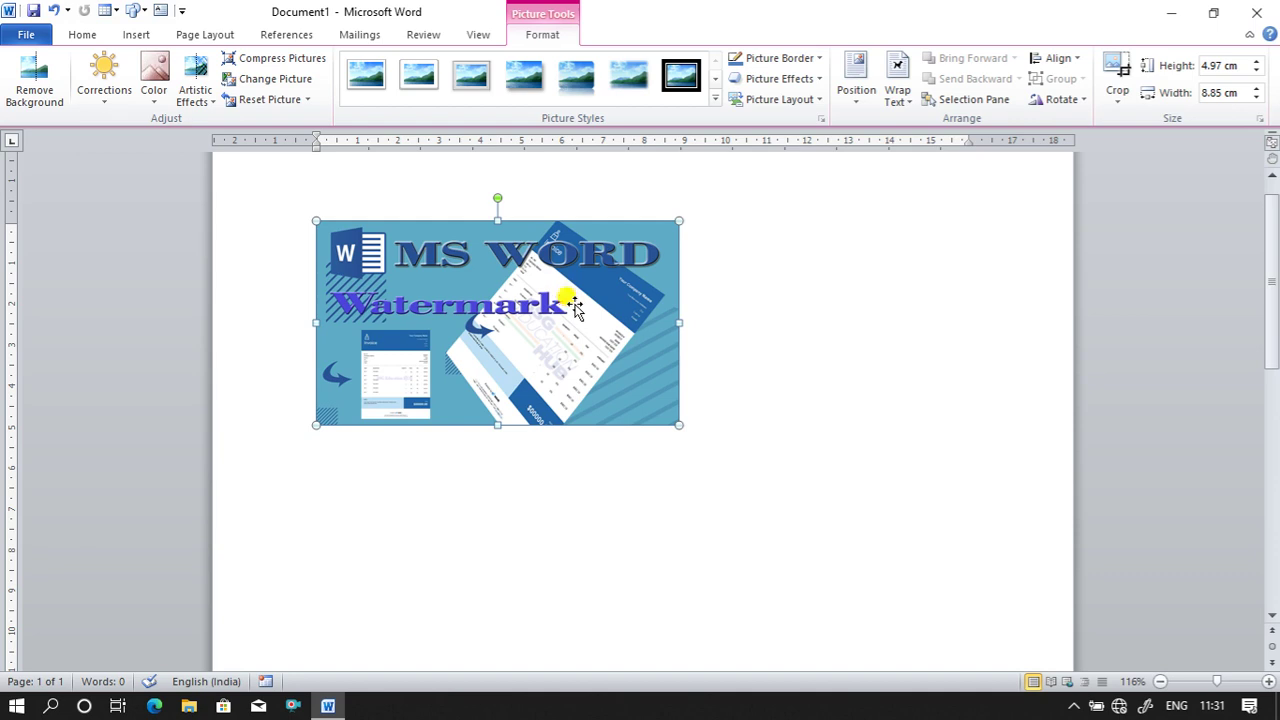
click(896, 88)
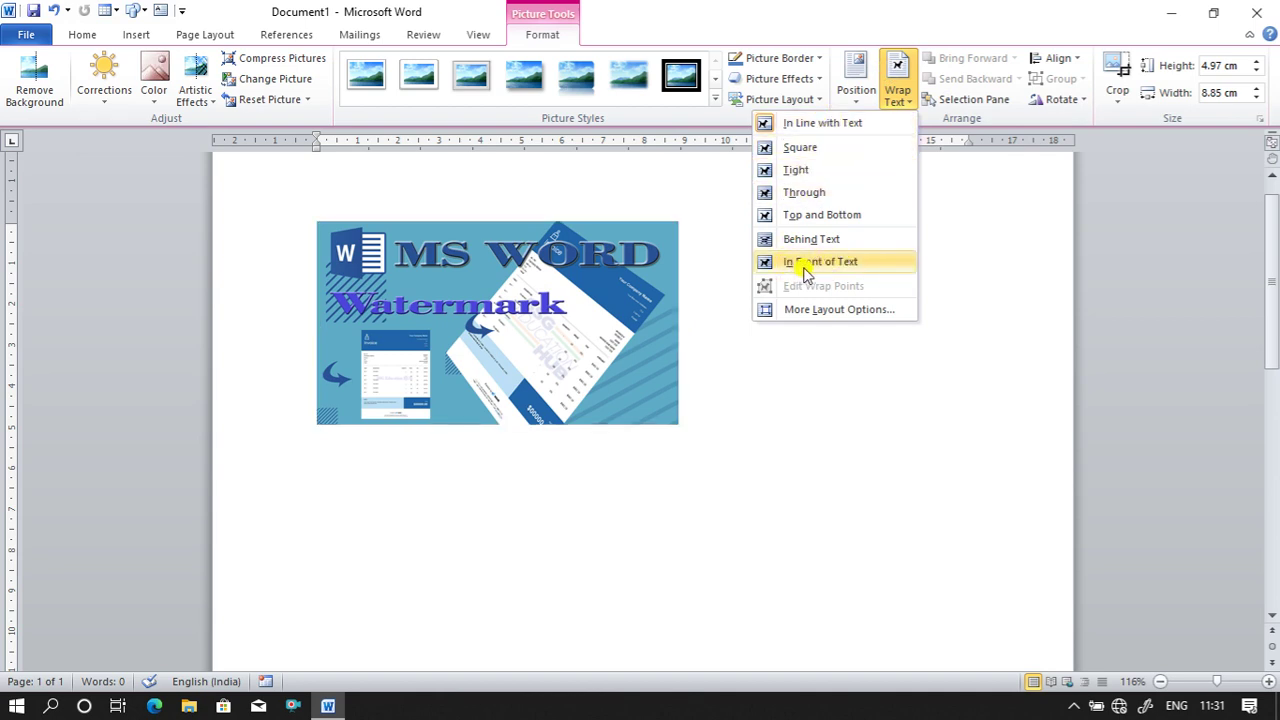
click(806, 263)
mouse_move(551, 298)
mouse_down()
mouse_move(810, 295)
mouse_move(776, 440)
mouse_move(600, 443)
mouse_move(521, 322)
mouse_move(610, 232)
mouse_move(712, 393)
mouse_move(826, 386)
mouse_up()
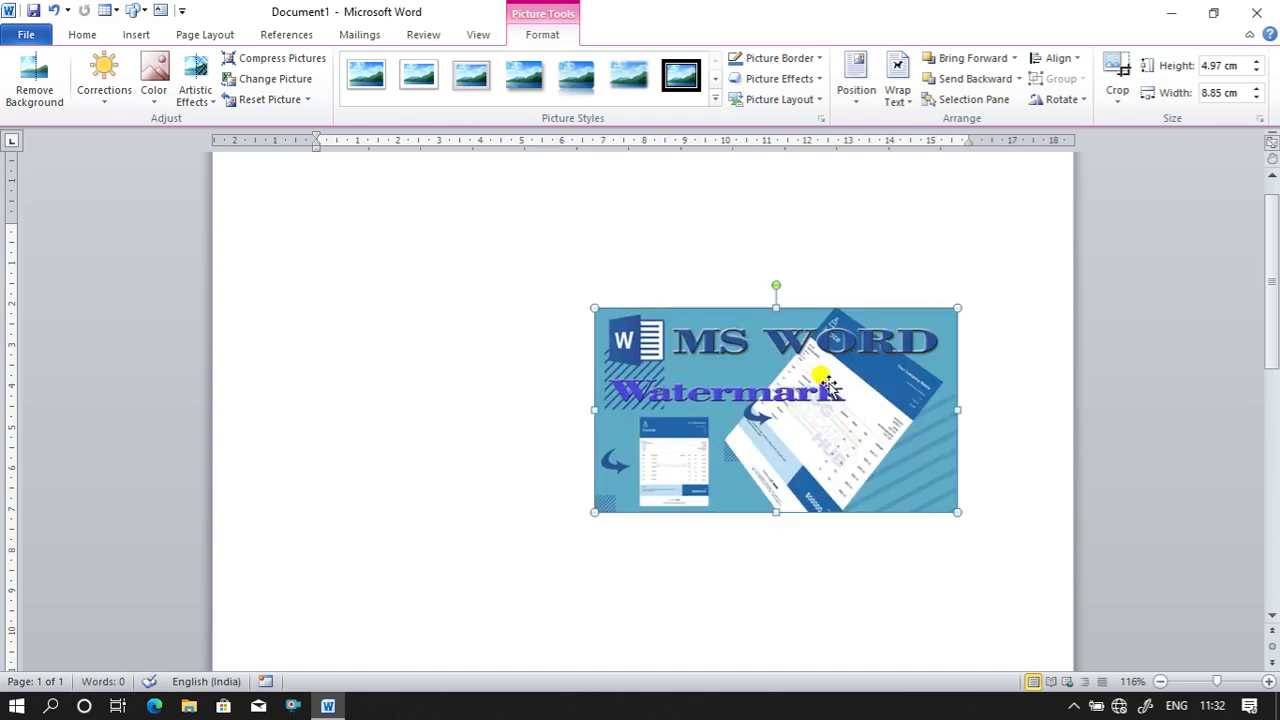
Delete the picture and type the line 'How to use watermark in your document', fixing typos.
key(Delete)
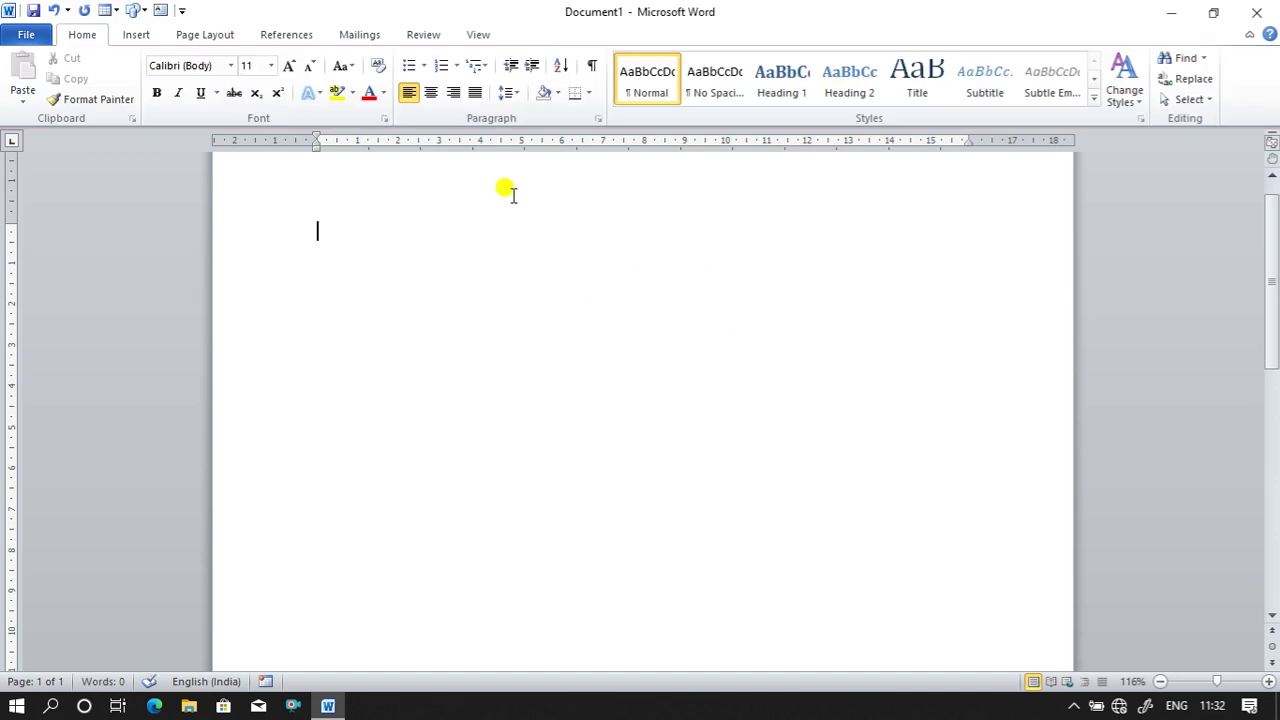
text(How )
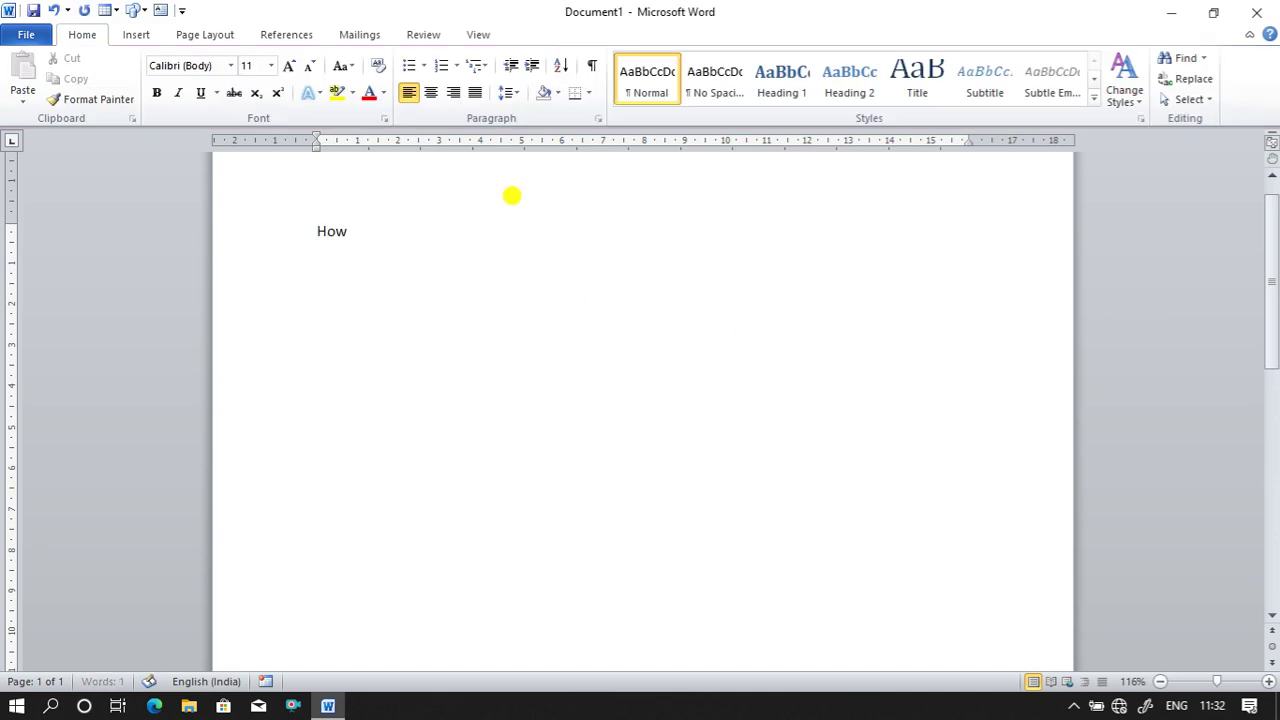
text(to use )
text(Te)
key(BackSpace)
key(BackSpace)
text(W)
key(BackSpace)
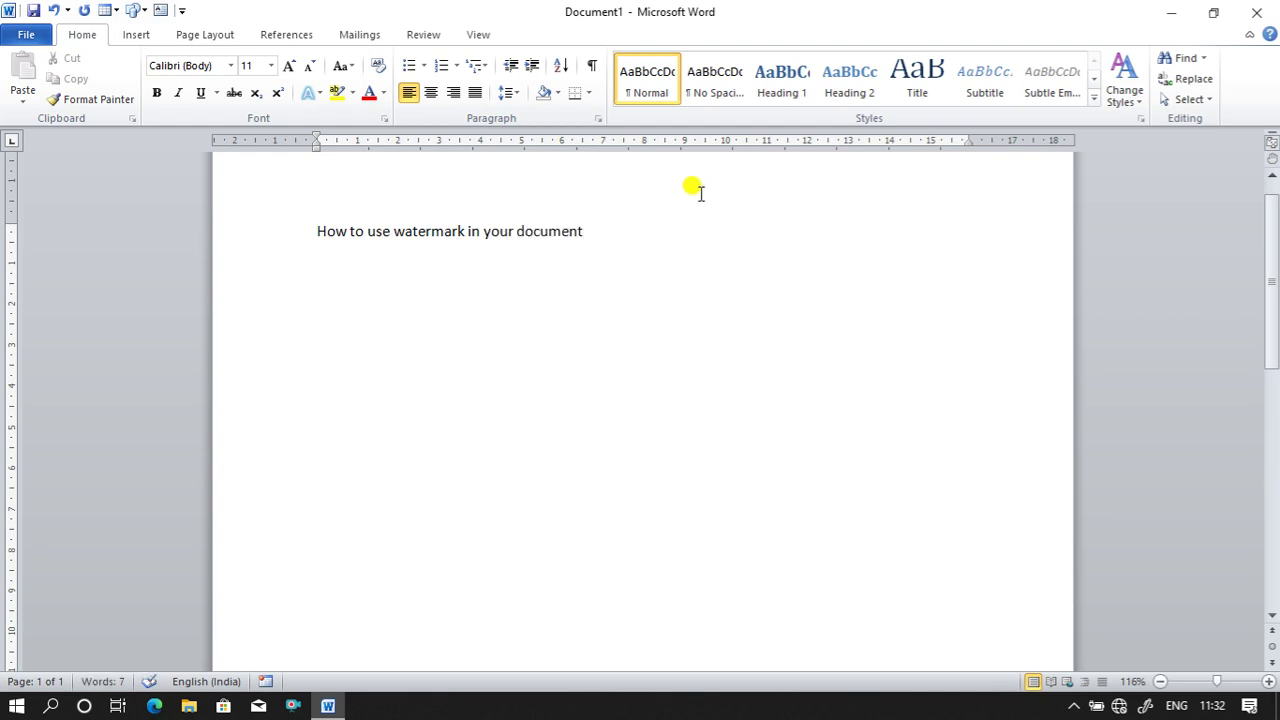
Make the heading centred, 26 pt, bold and underlined.
drag(583, 231, 302, 190)
key(ctrl+e)
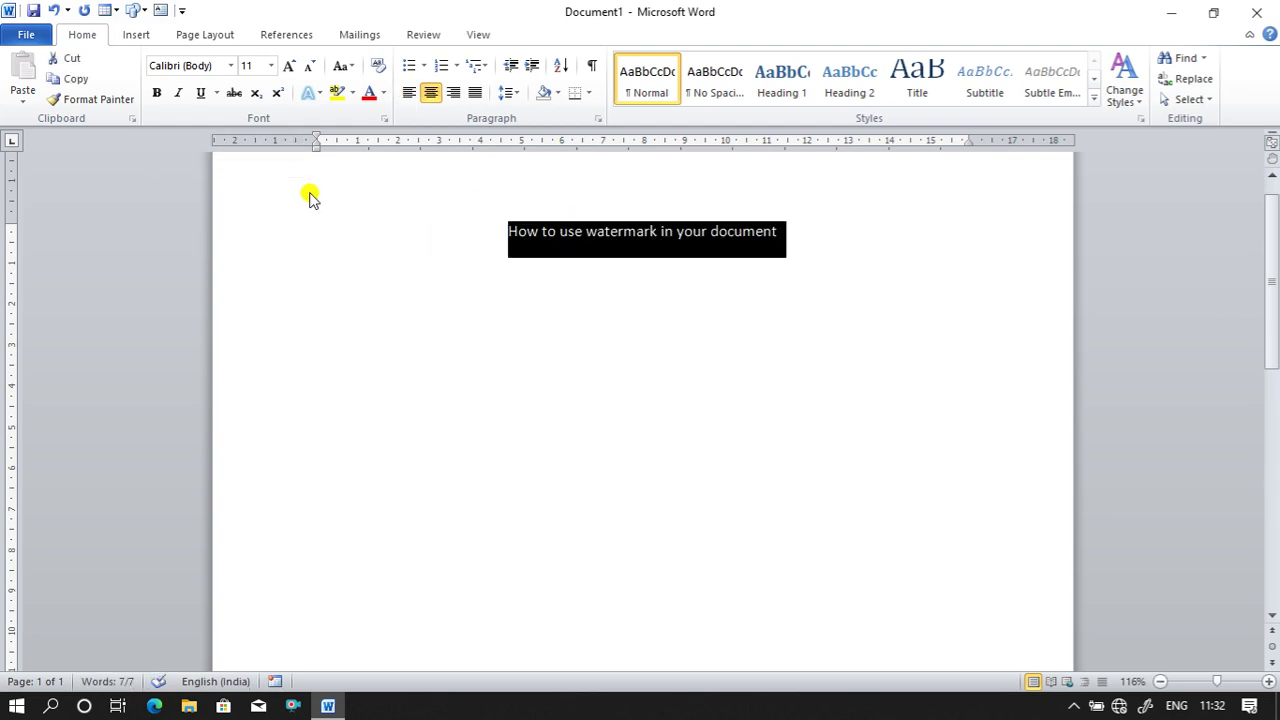
key(ctrl+shift+period)
key(ctrl+shift+period)
key(ctrl+shift+period)
key(ctrl+shift+period)
key(ctrl+shift+period)
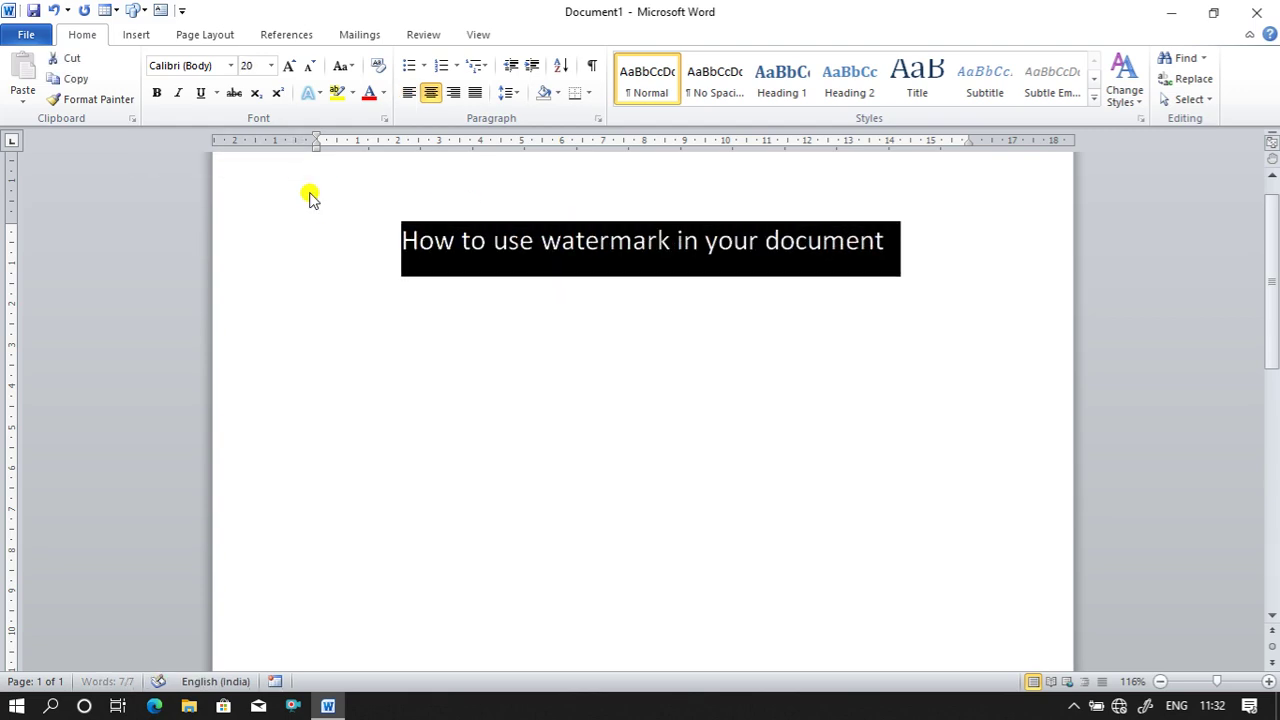
key(ctrl+shift+period)
key(ctrl+shift+period)
key(ctrl+shift+period)
key(ctrl+b)
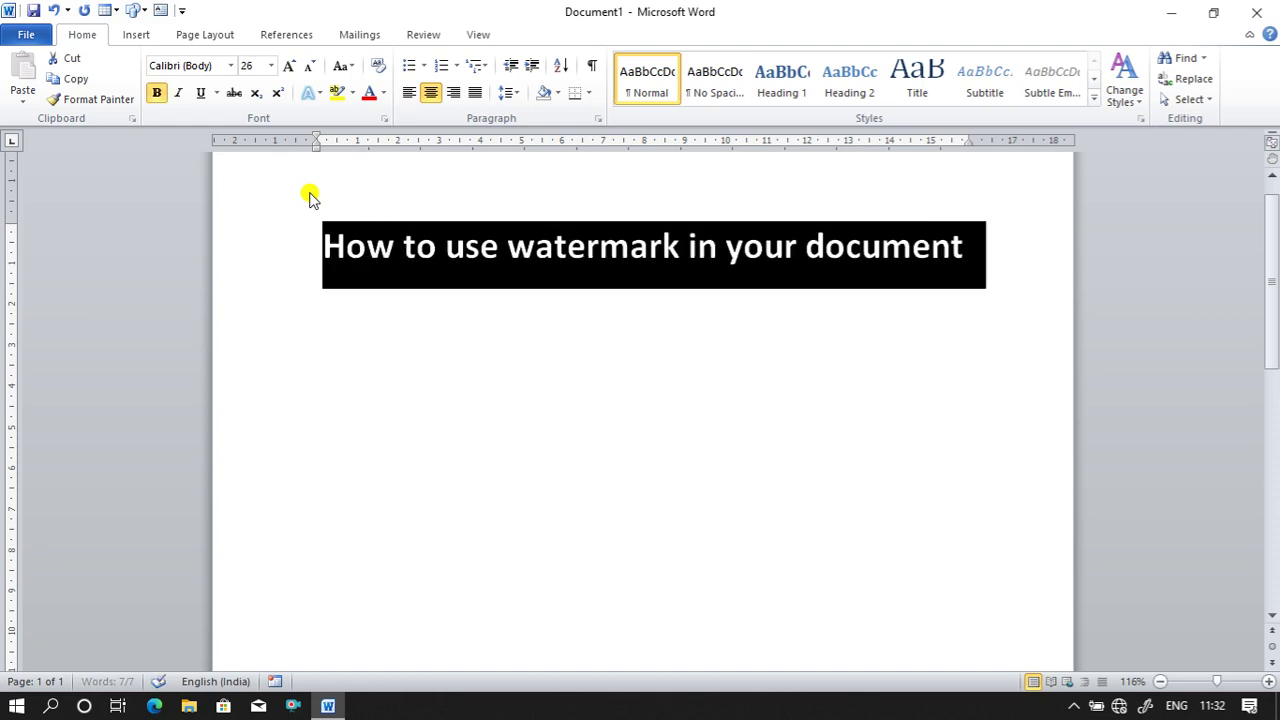
key(ctrl+u)
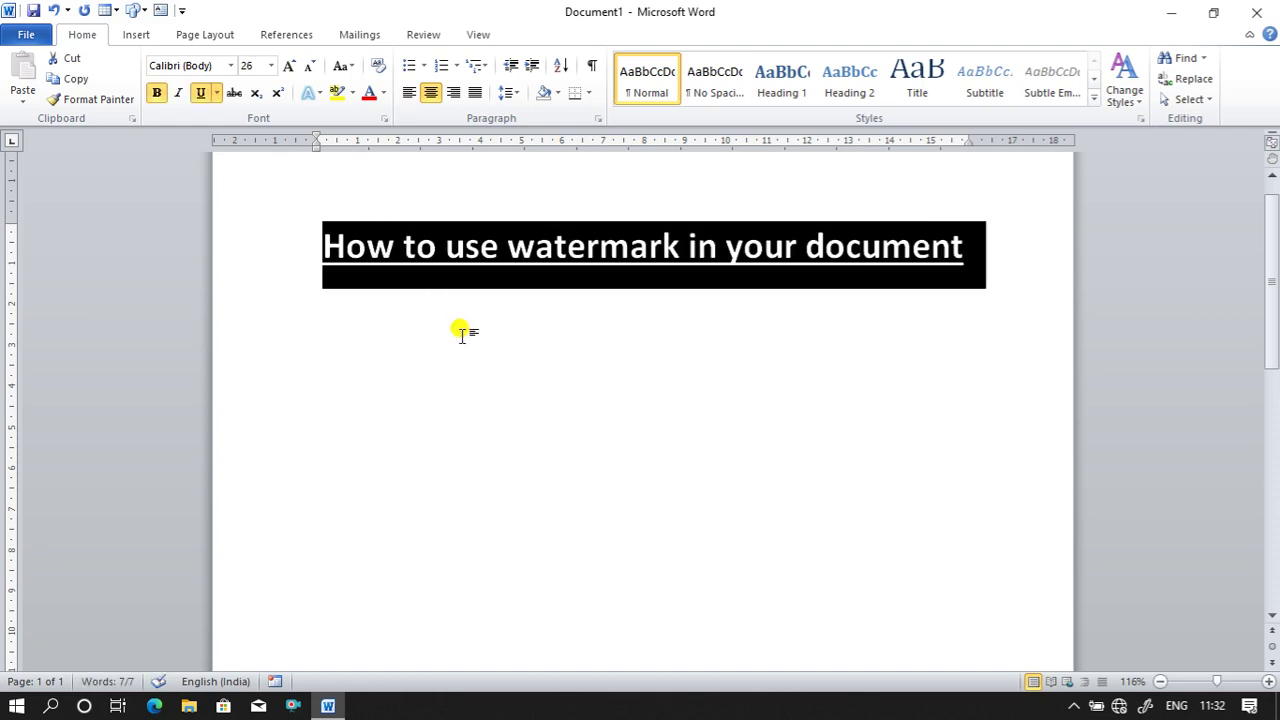
Start a new left-aligned line below the heading with bold and underline turned off.
click(459, 330)
click(266, 290)
click(1021, 279)
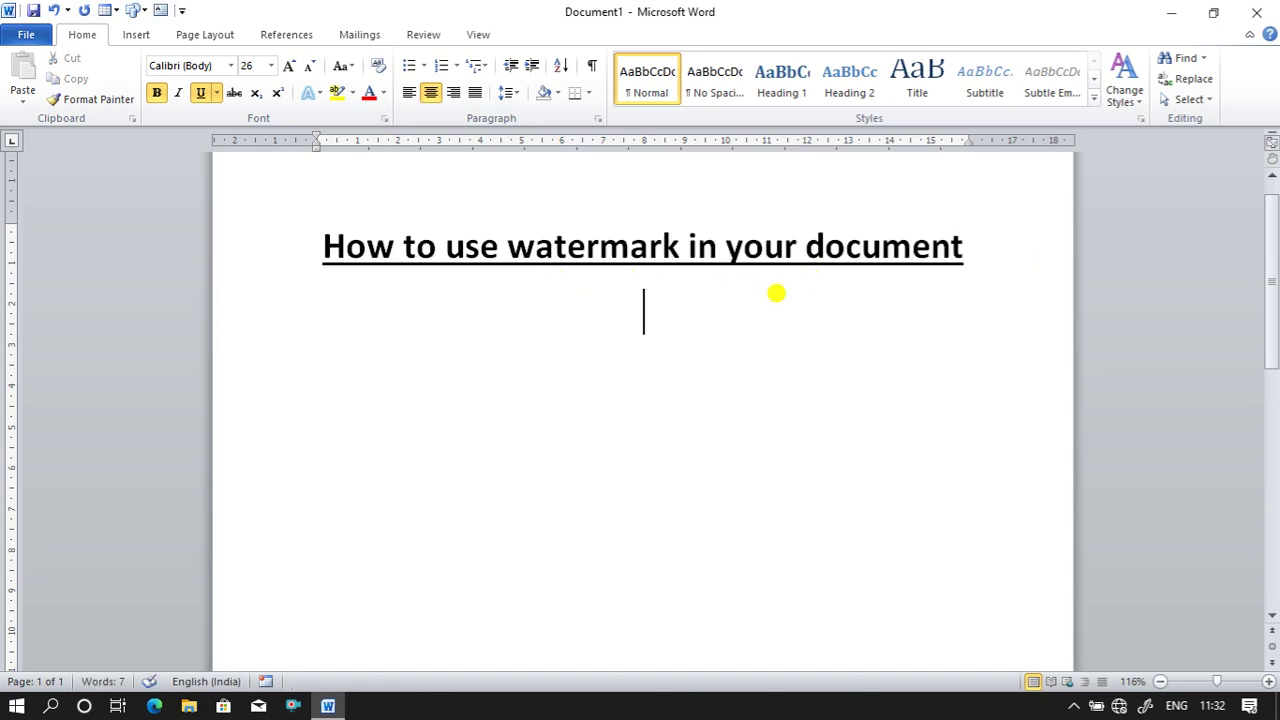
key(ctrl+l)
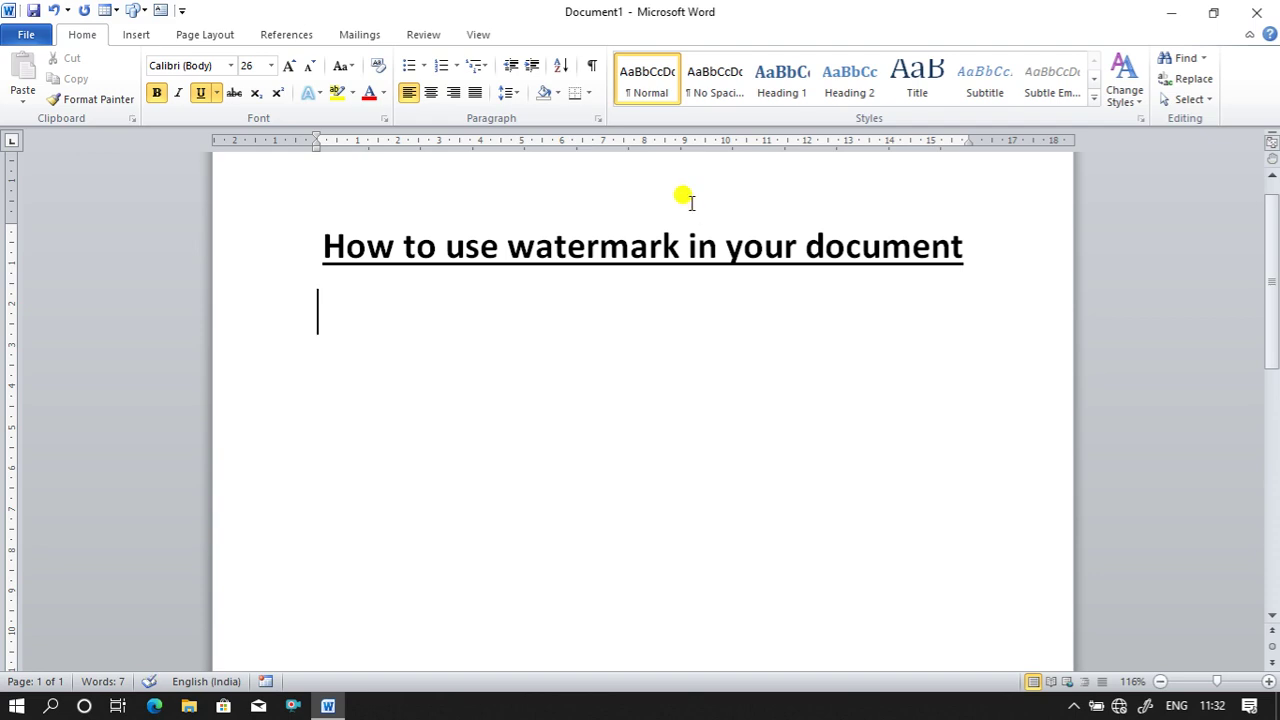
click(155, 93)
click(200, 93)
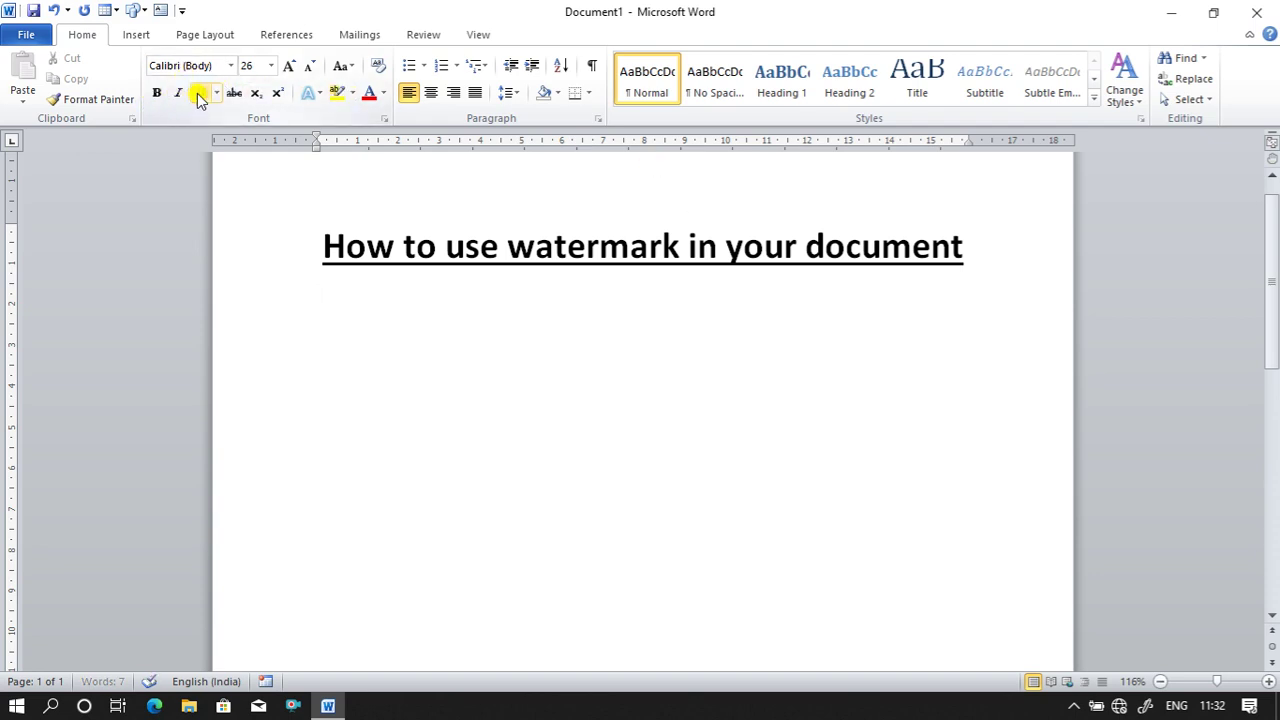
click(270, 65)
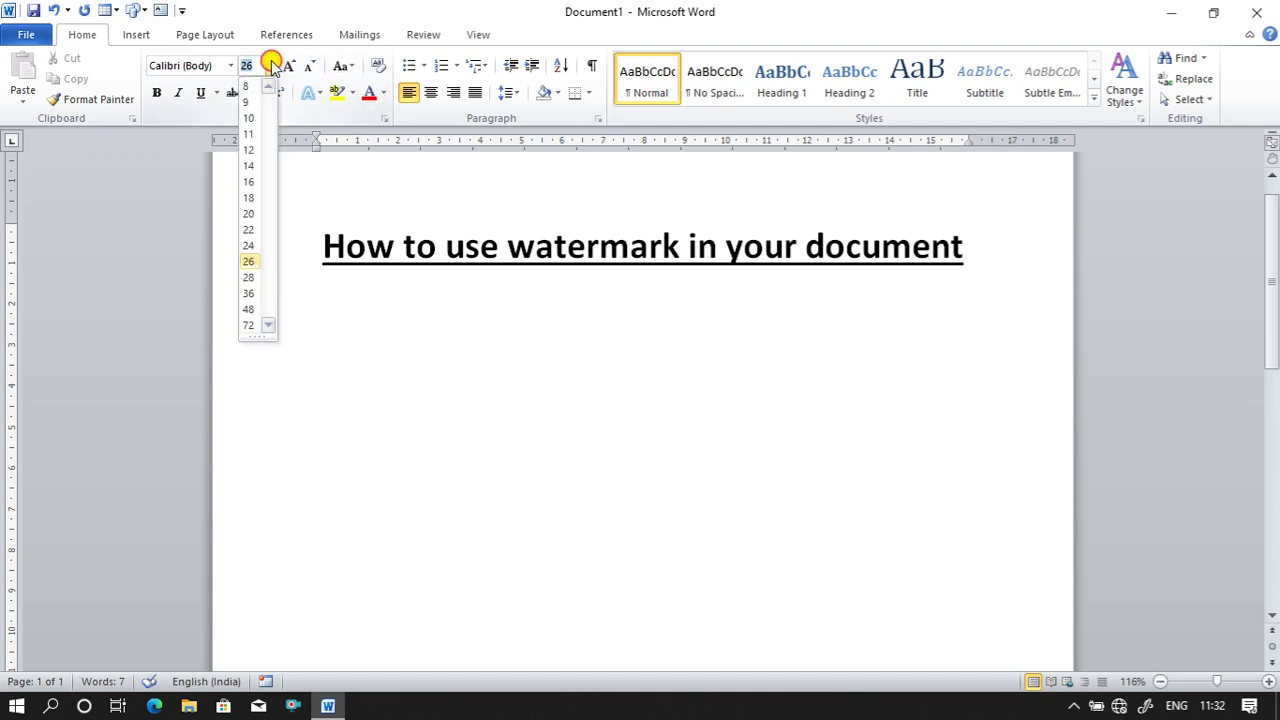
Set the new line to 20 pt, generate four sample paragraphs with =rand(4,4), and open Page Borders.
click(253, 218)
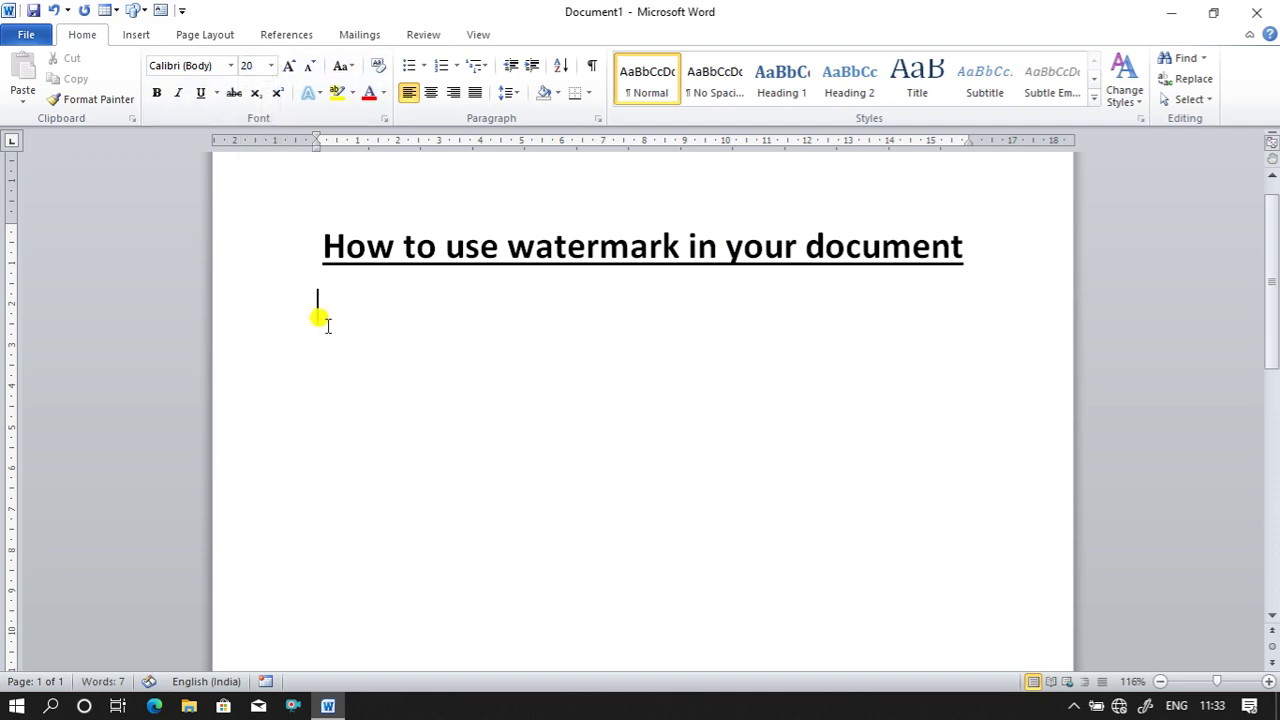
text(=rand(4,4)
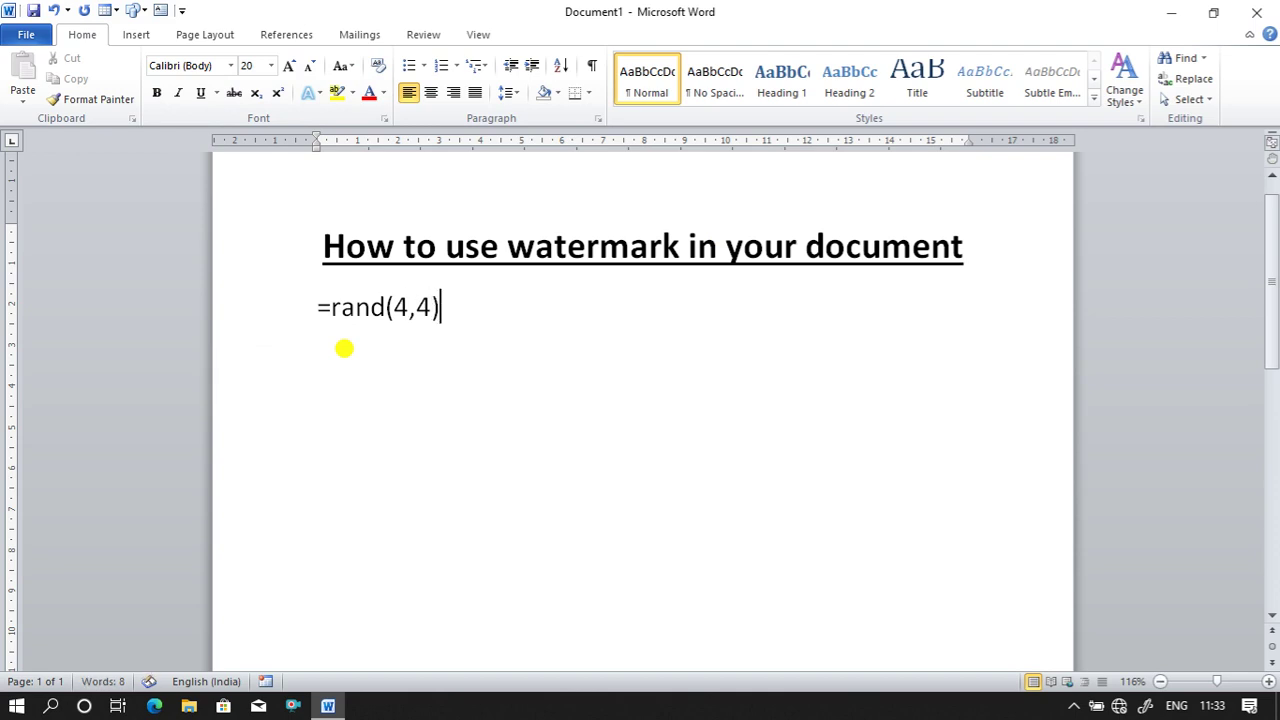
key(Return)
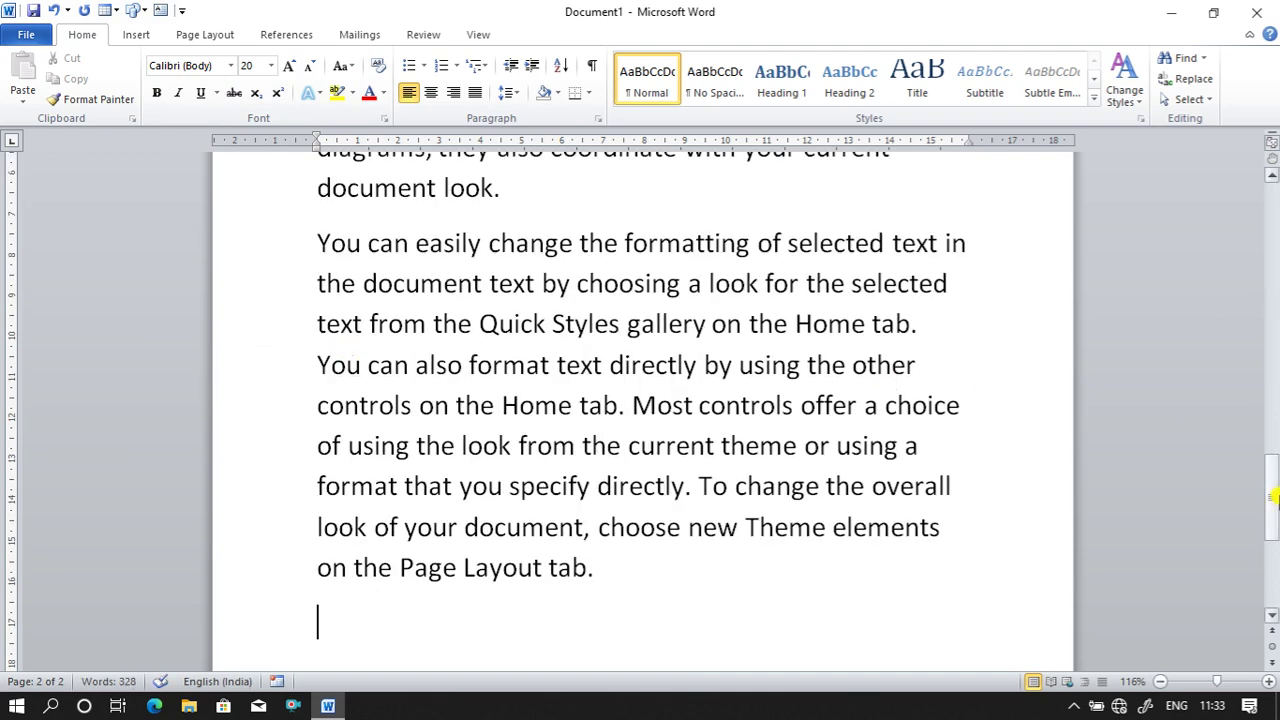
drag(1272, 494, 1273, 210)
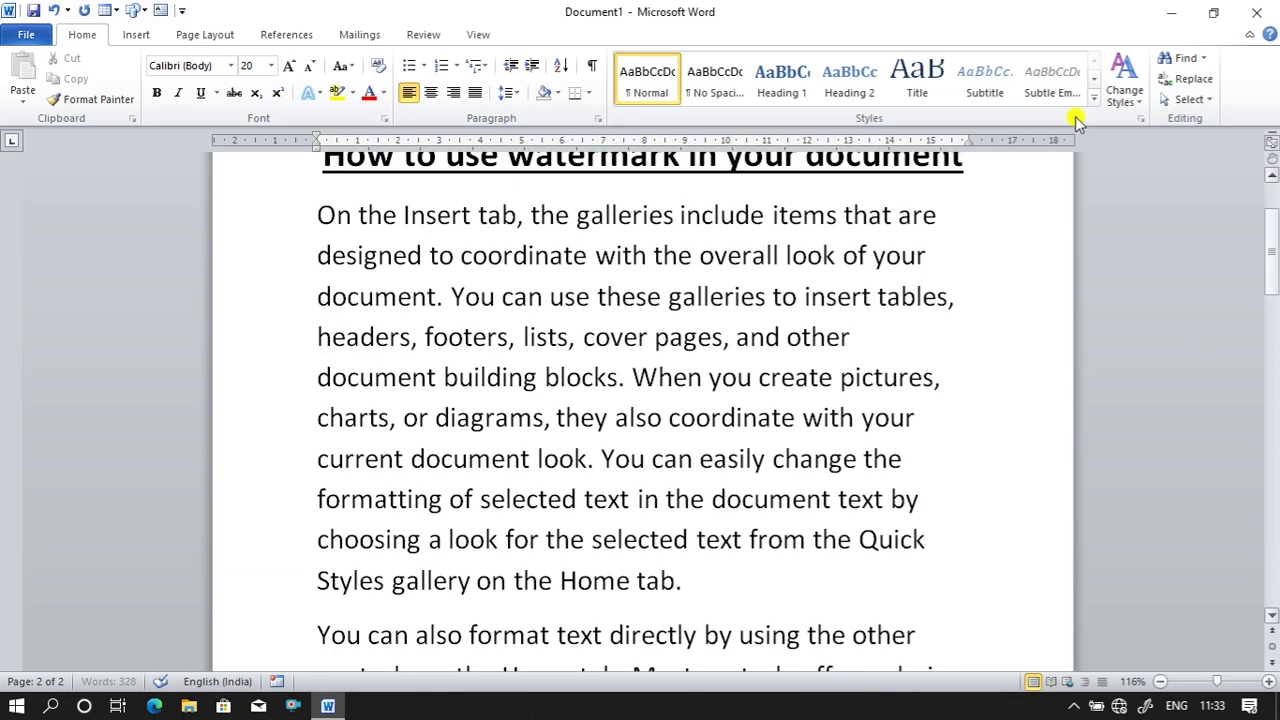
click(200, 34)
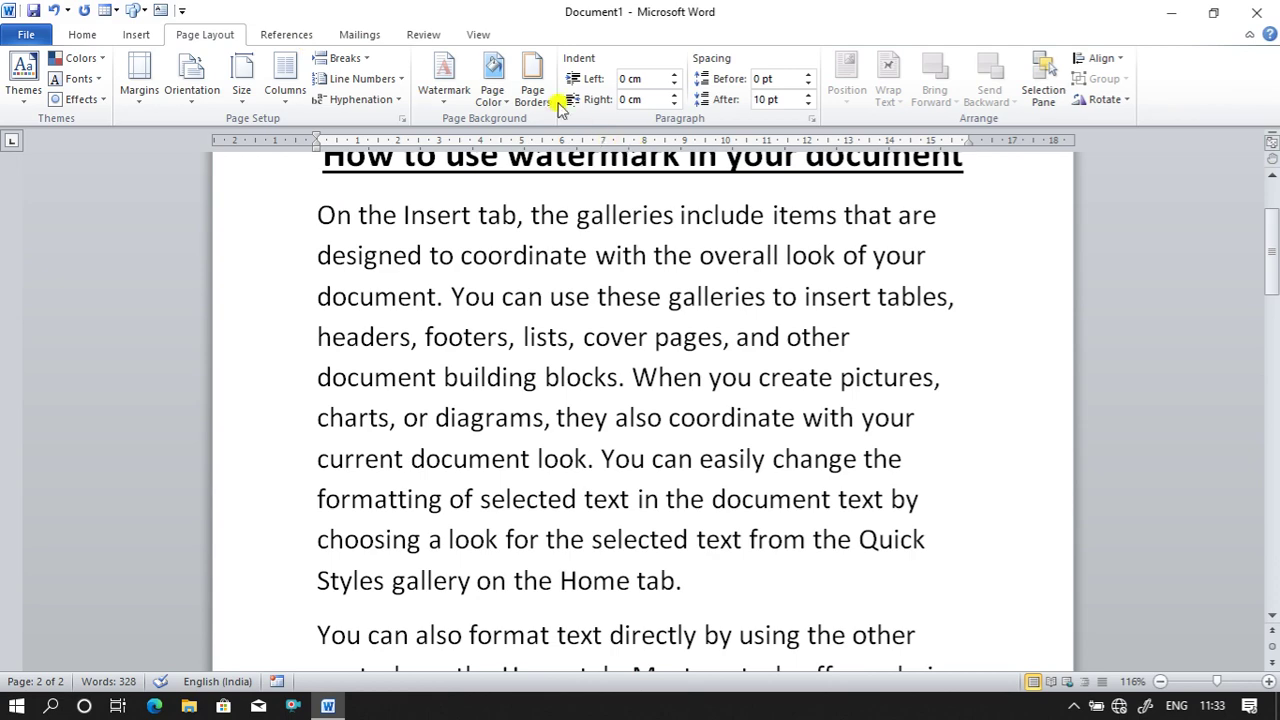
click(527, 80)
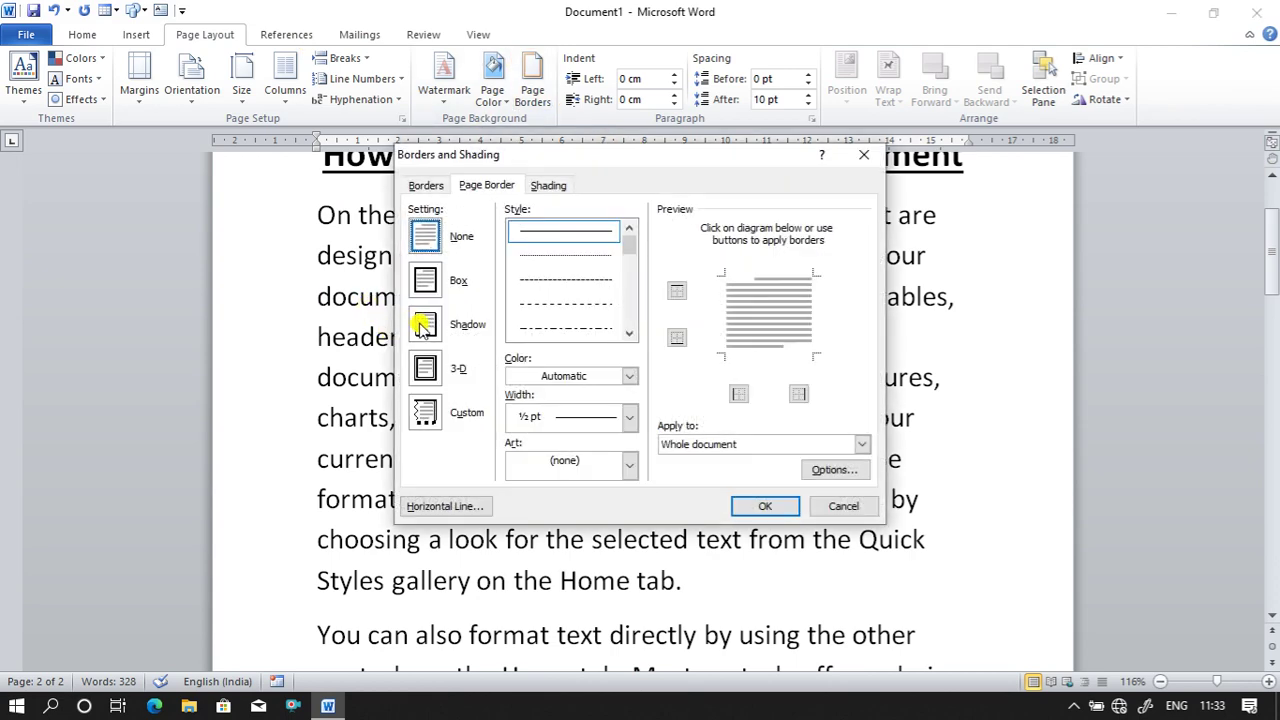
Apply a Box page border with a thick double-line style to the document.
click(424, 282)
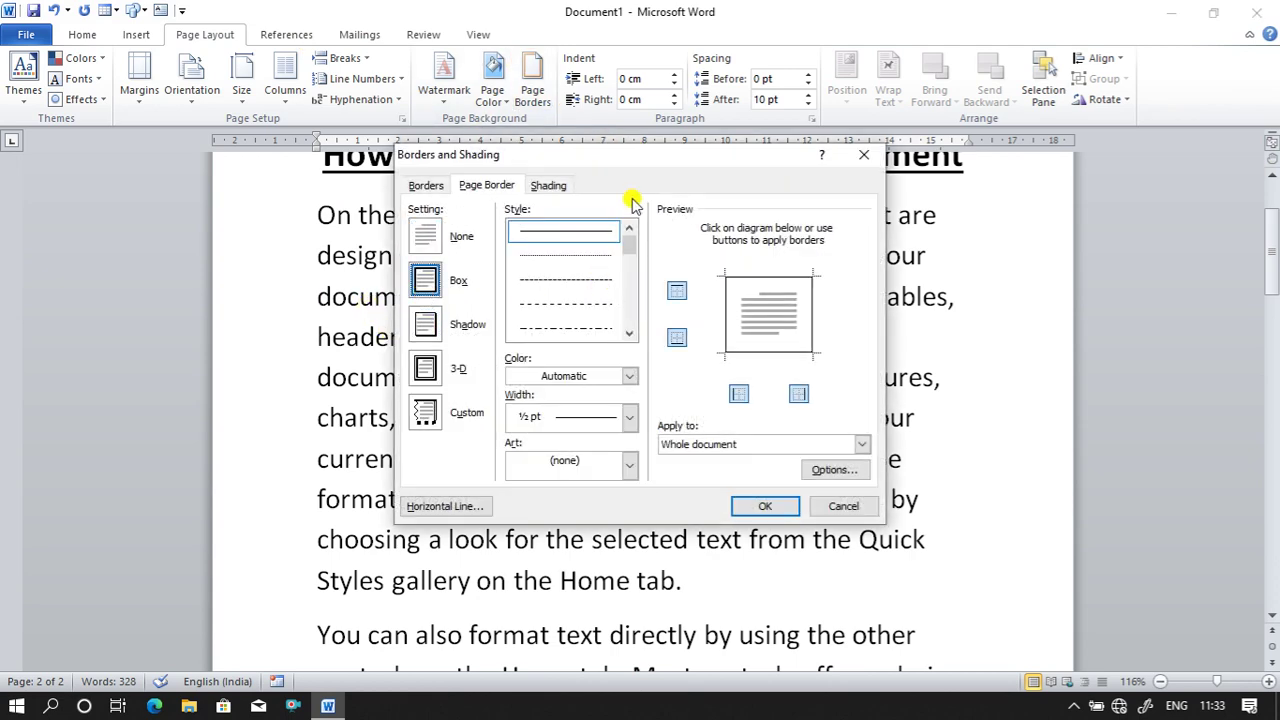
scroll(630, 252, down, 3)
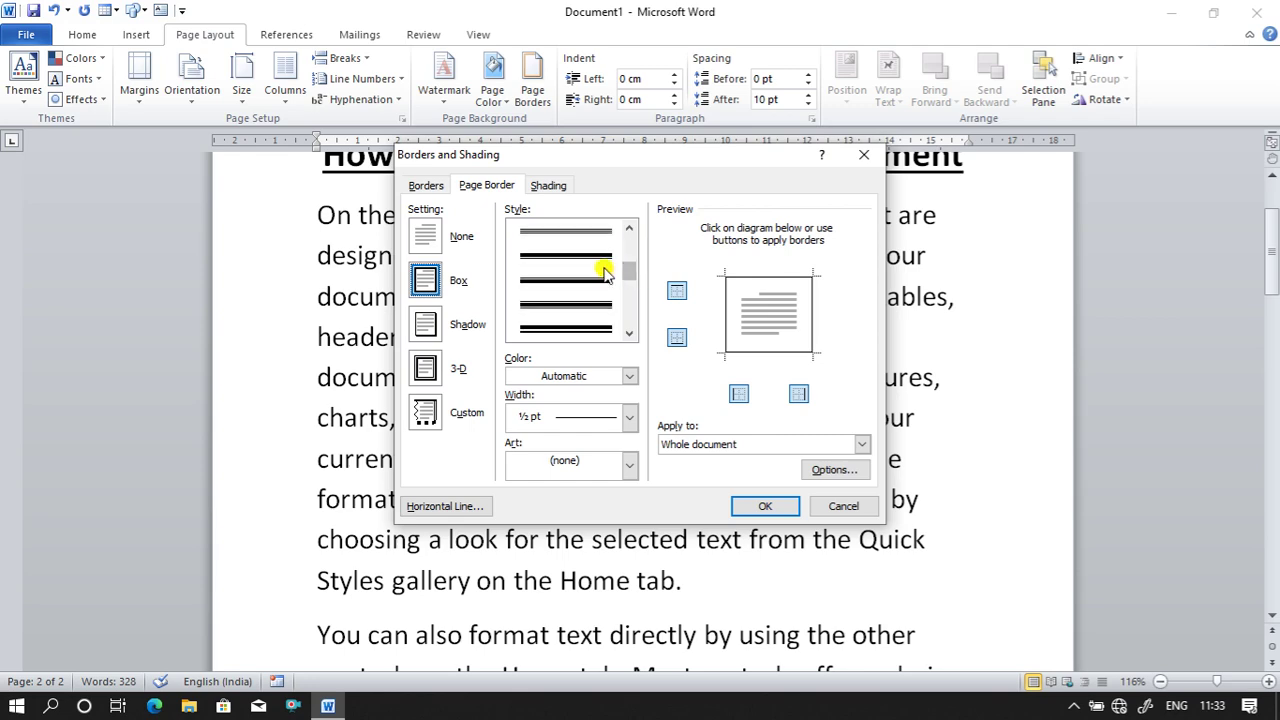
click(595, 258)
click(735, 508)
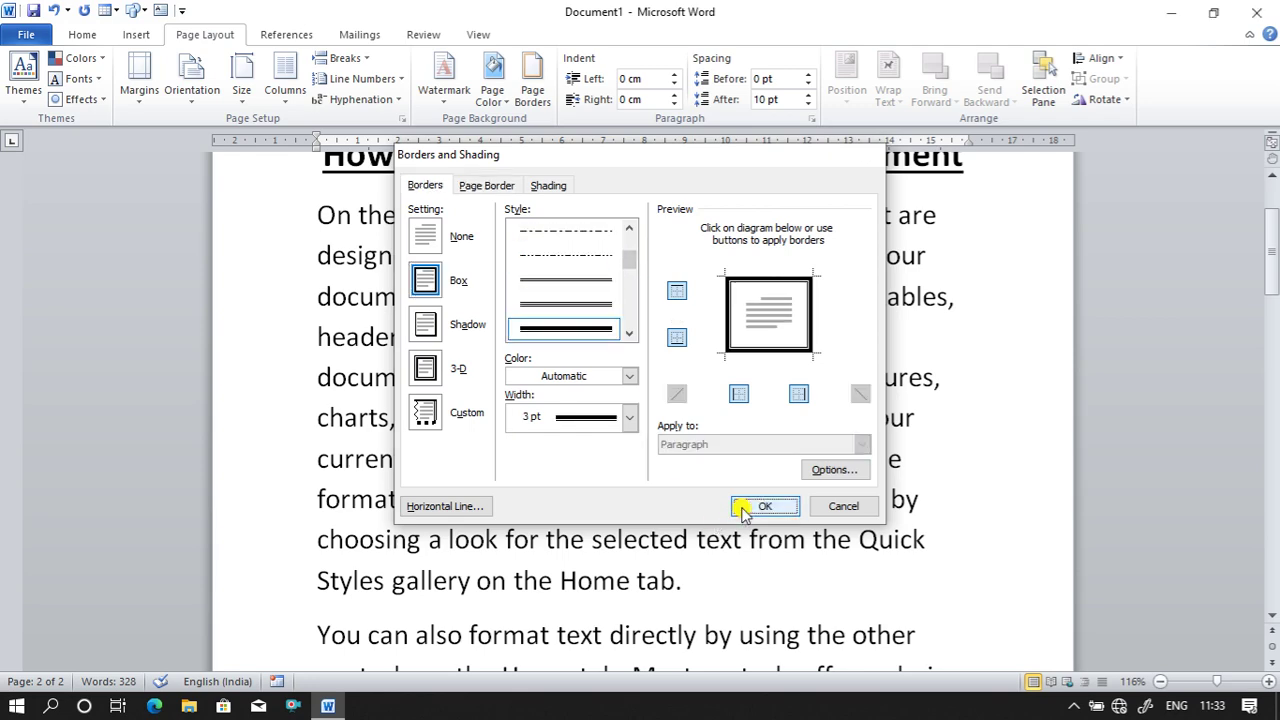
drag(1270, 478, 1274, 235)
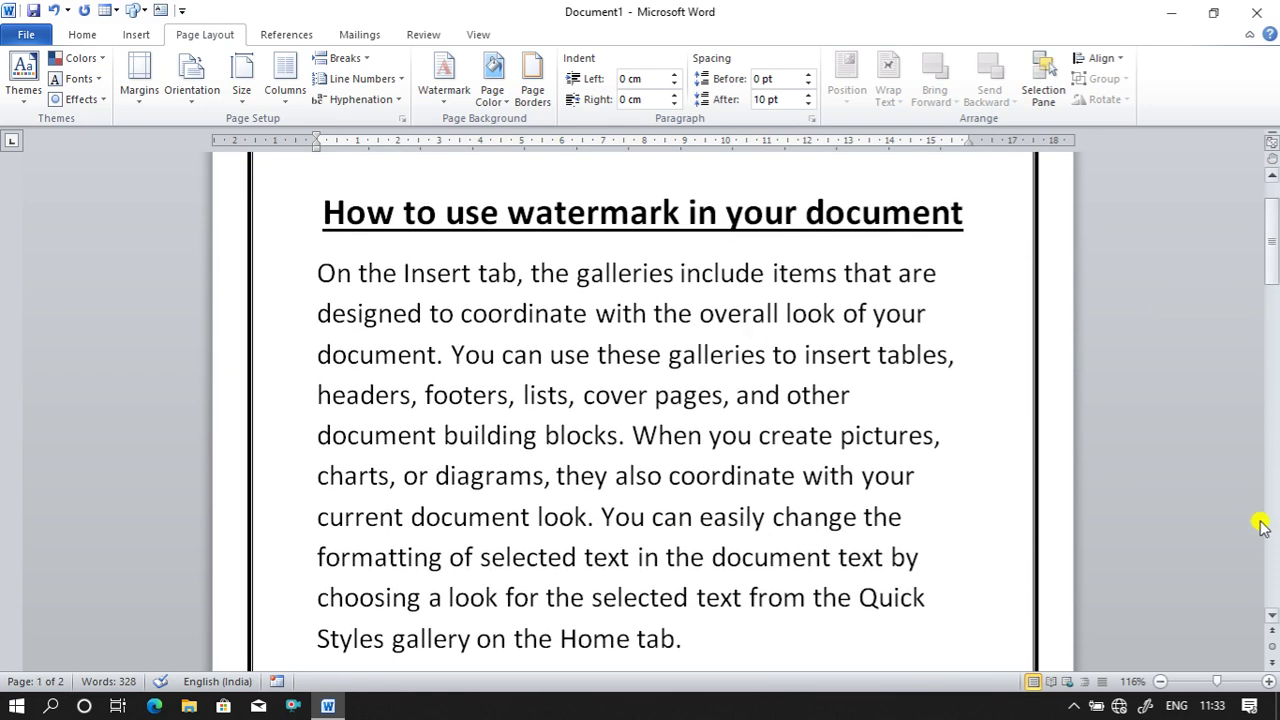
Zoom out to 50% to see both bordered pages, then place the caret before 'blocks'.
click(1160, 681)
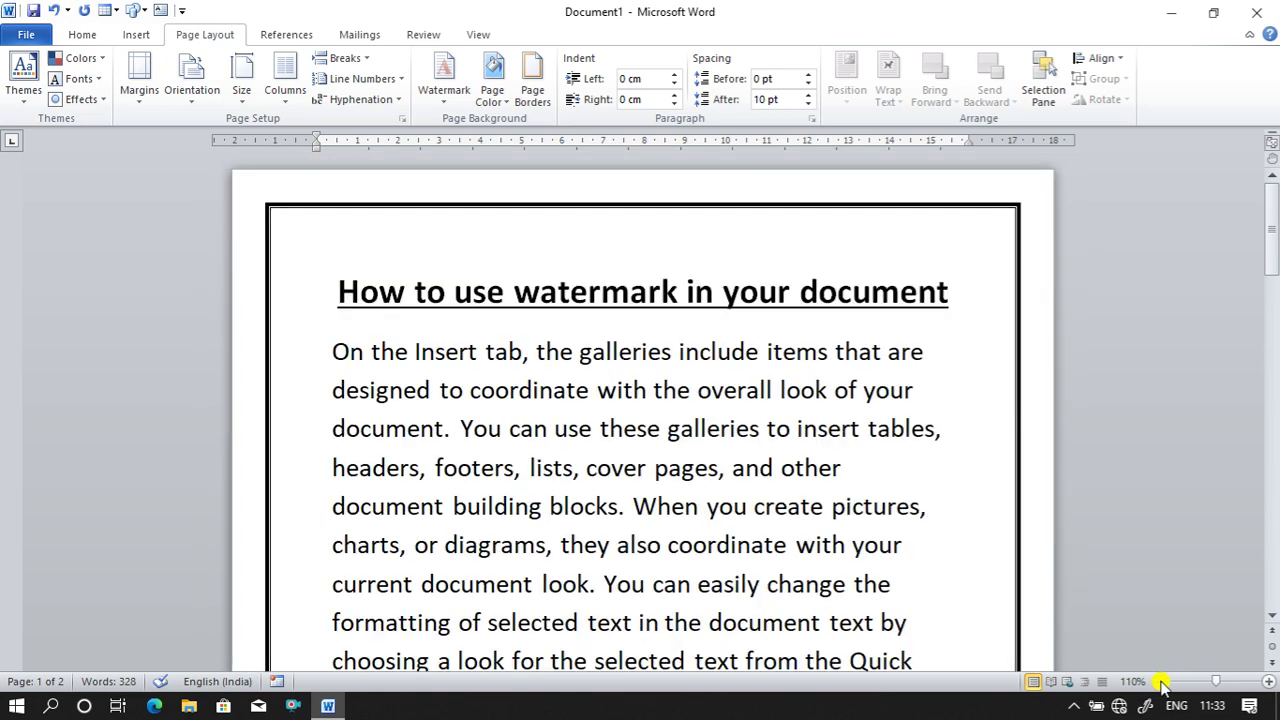
click(1160, 681)
click(1160, 681)
click(1160, 681)
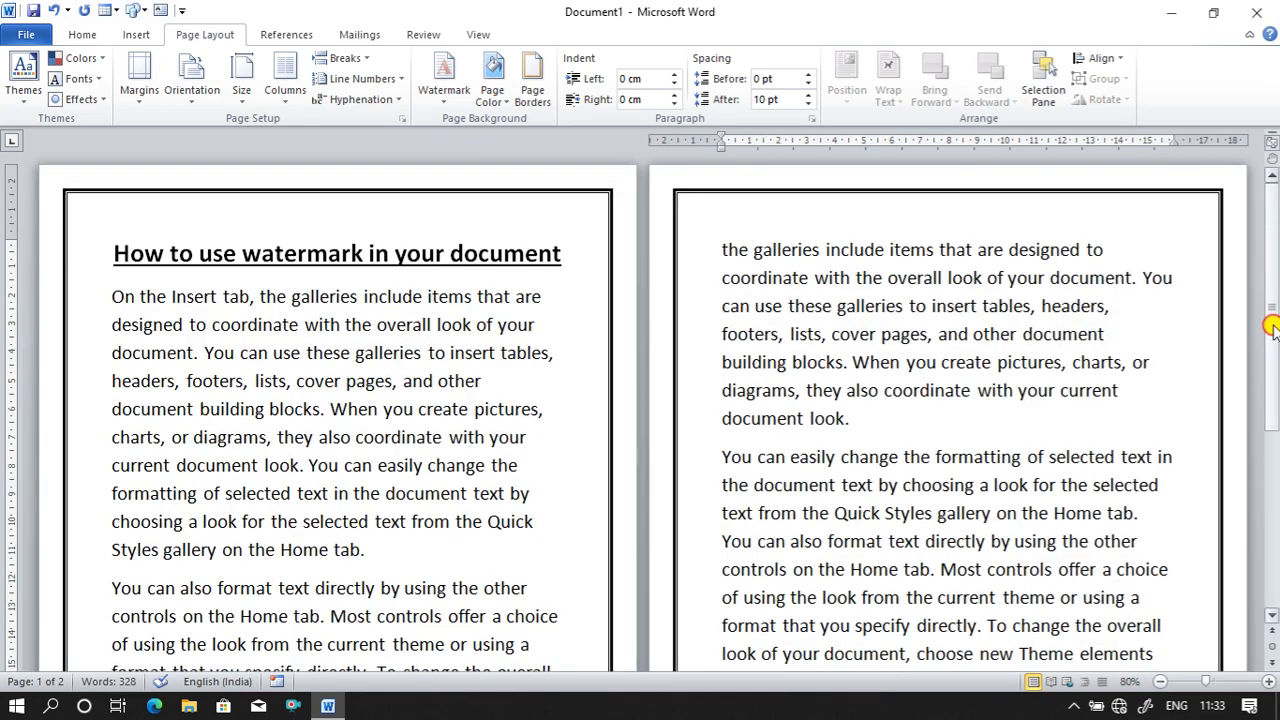
drag(1272, 327, 1272, 452)
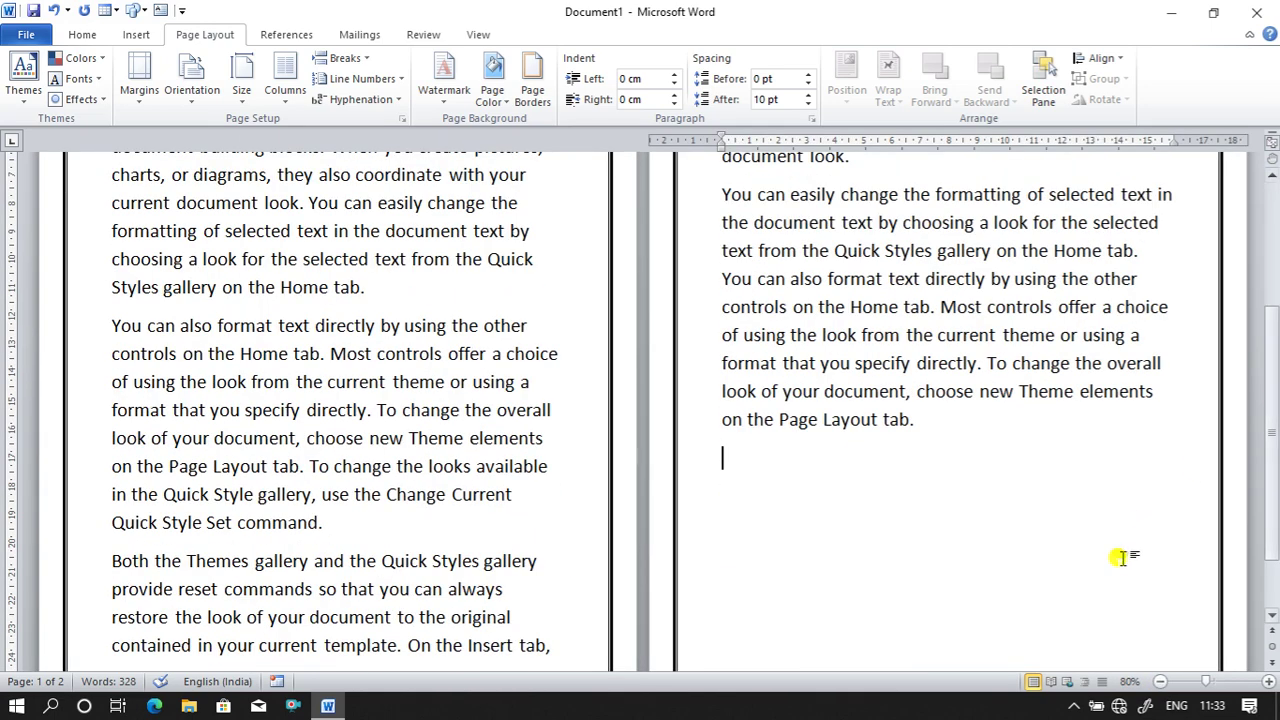
click(1160, 681)
click(1160, 681)
click(1160, 681)
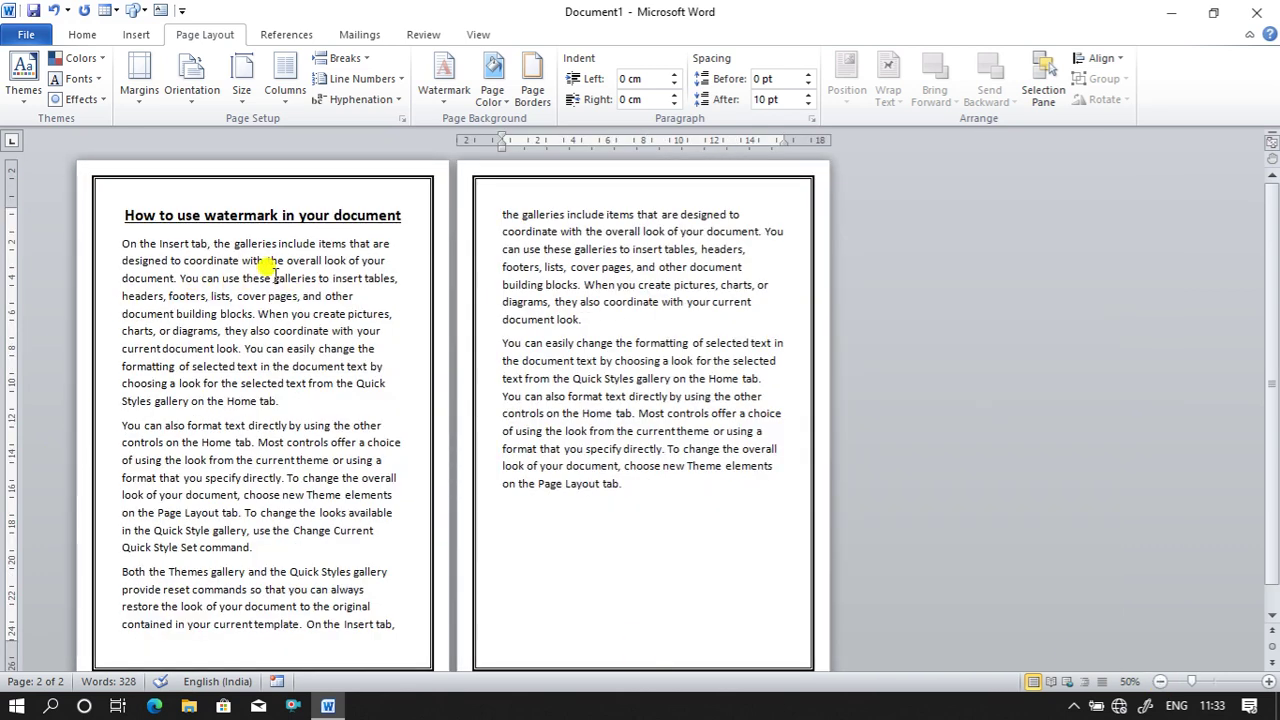
click(247, 401)
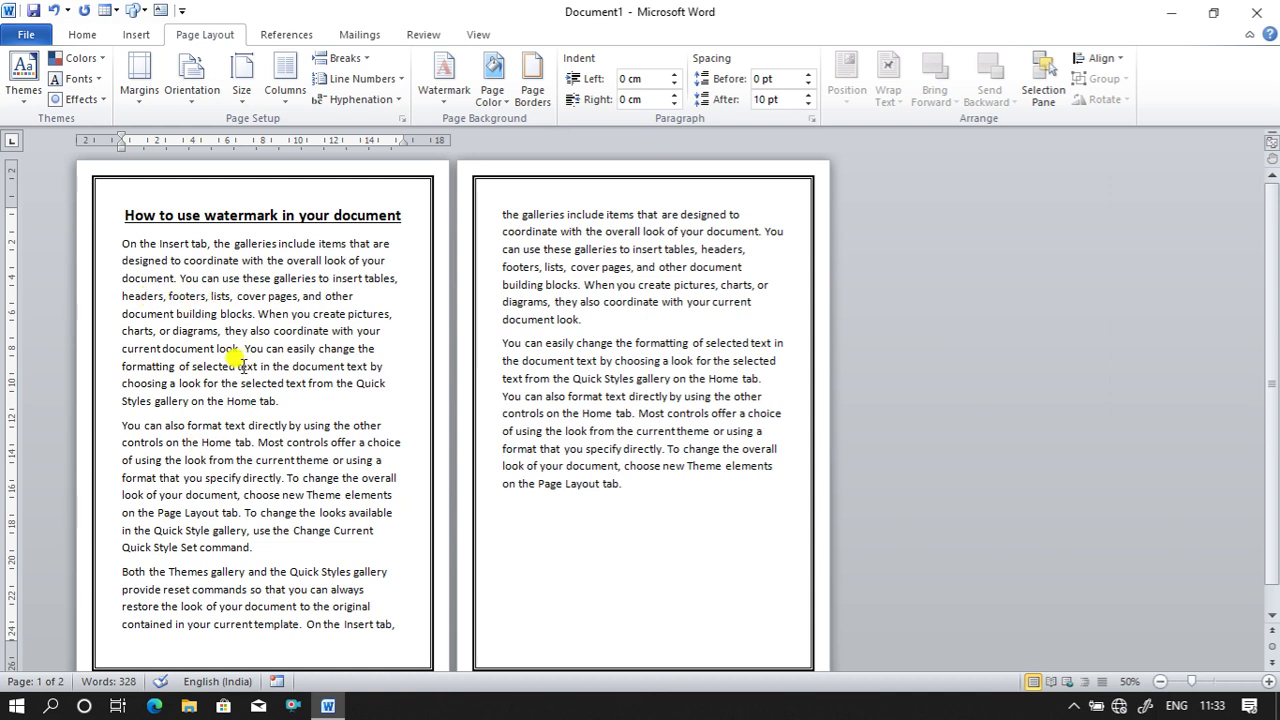
click(220, 313)
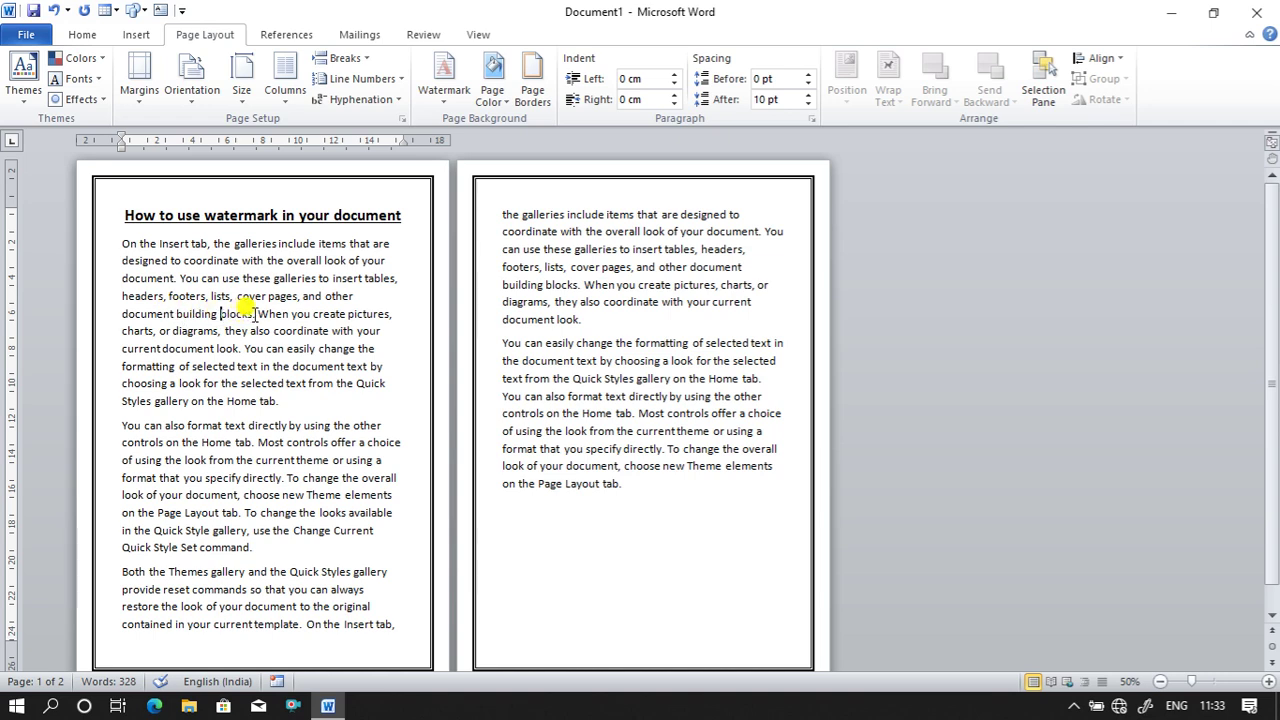
Insert the Desktop image 'Watermark uses' (8.95 × 15.92 cm) below the first paragraph.
click(123, 36)
click(192, 78)
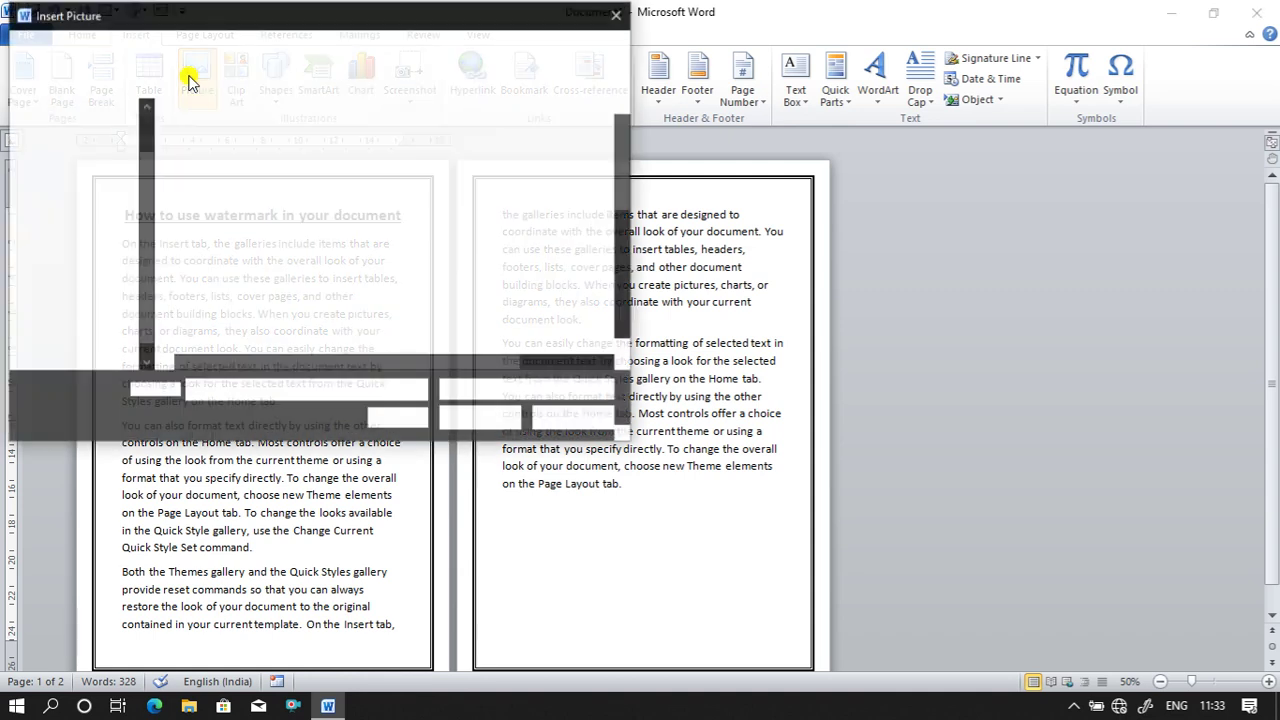
scroll(620, 170, down, 2)
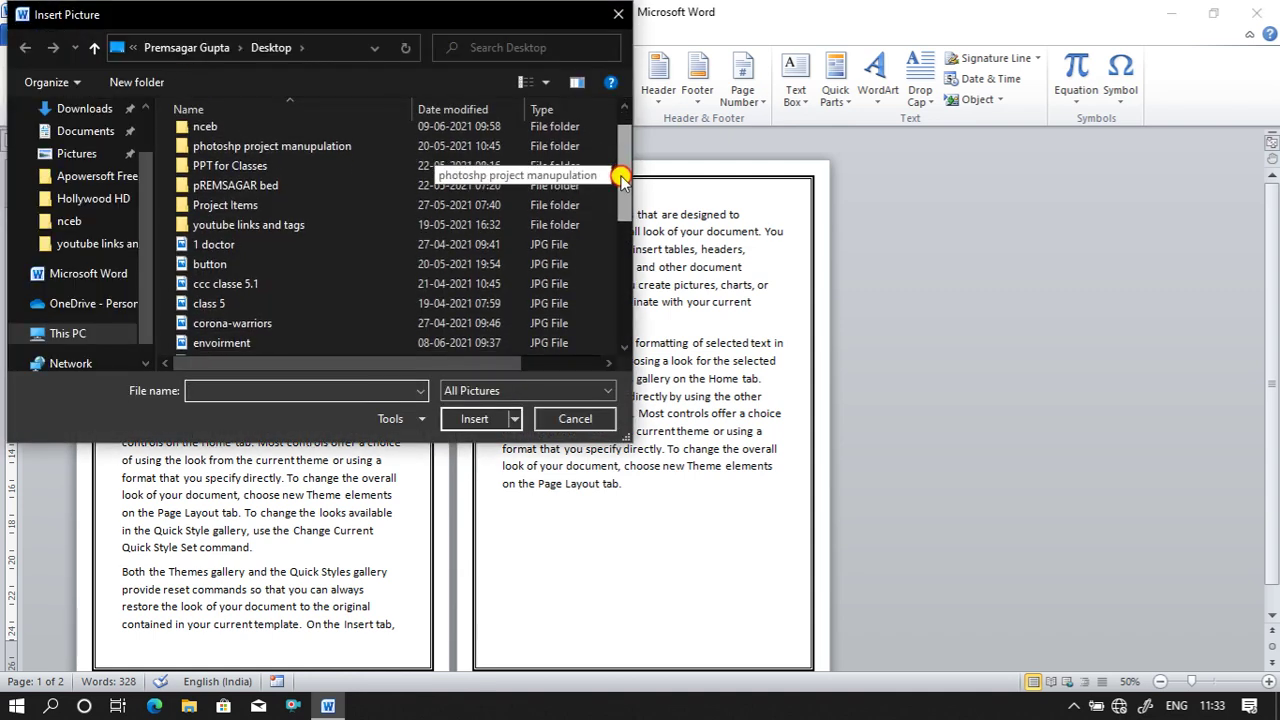
drag(620, 177, 603, 318)
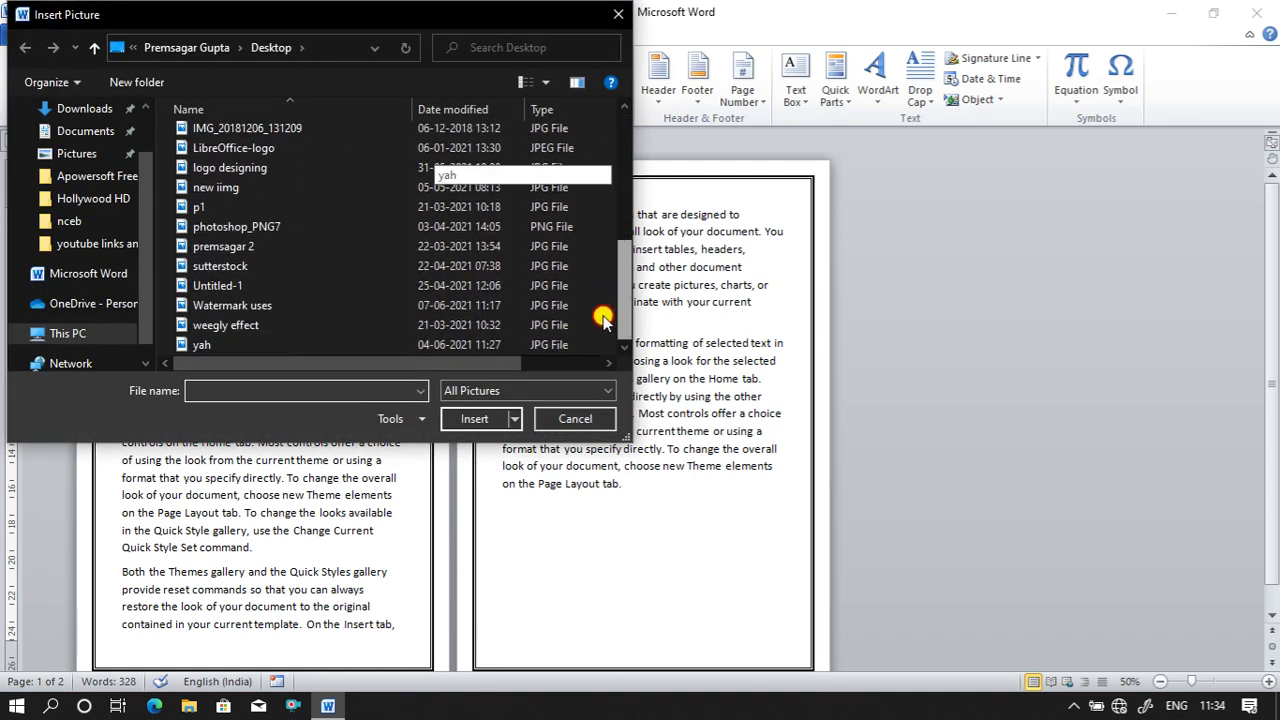
click(268, 305)
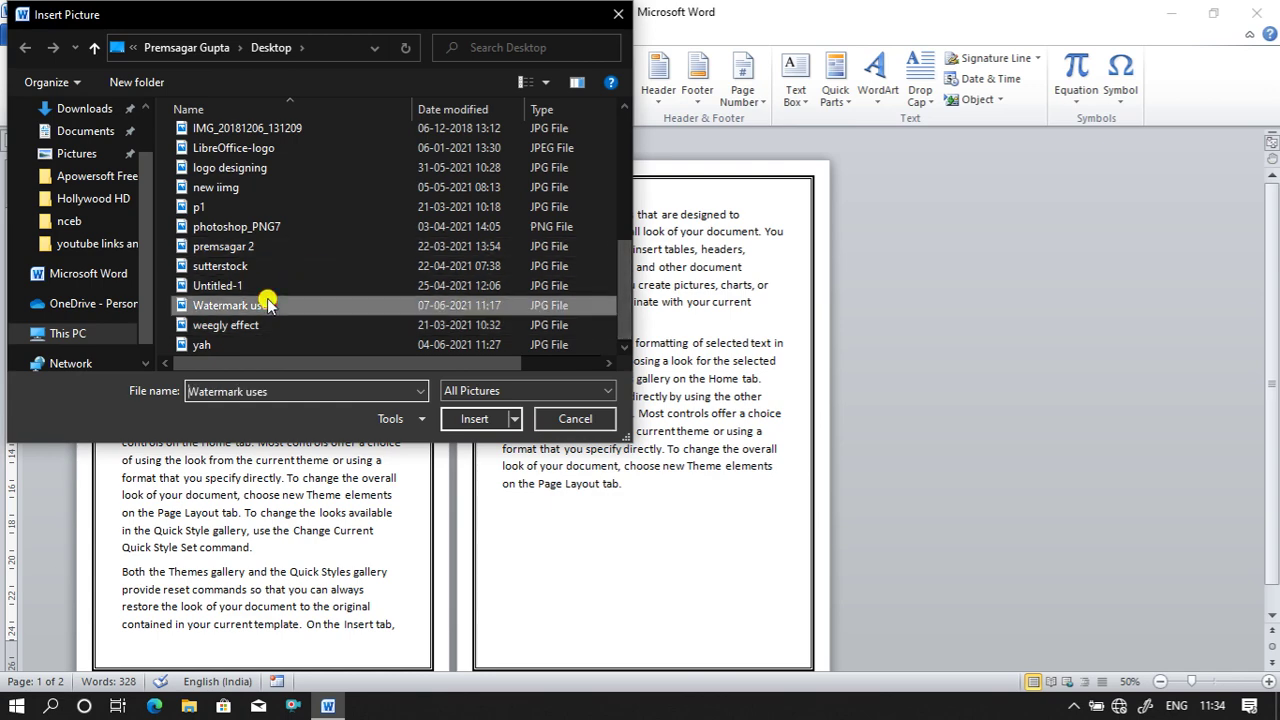
double_click(268, 305)
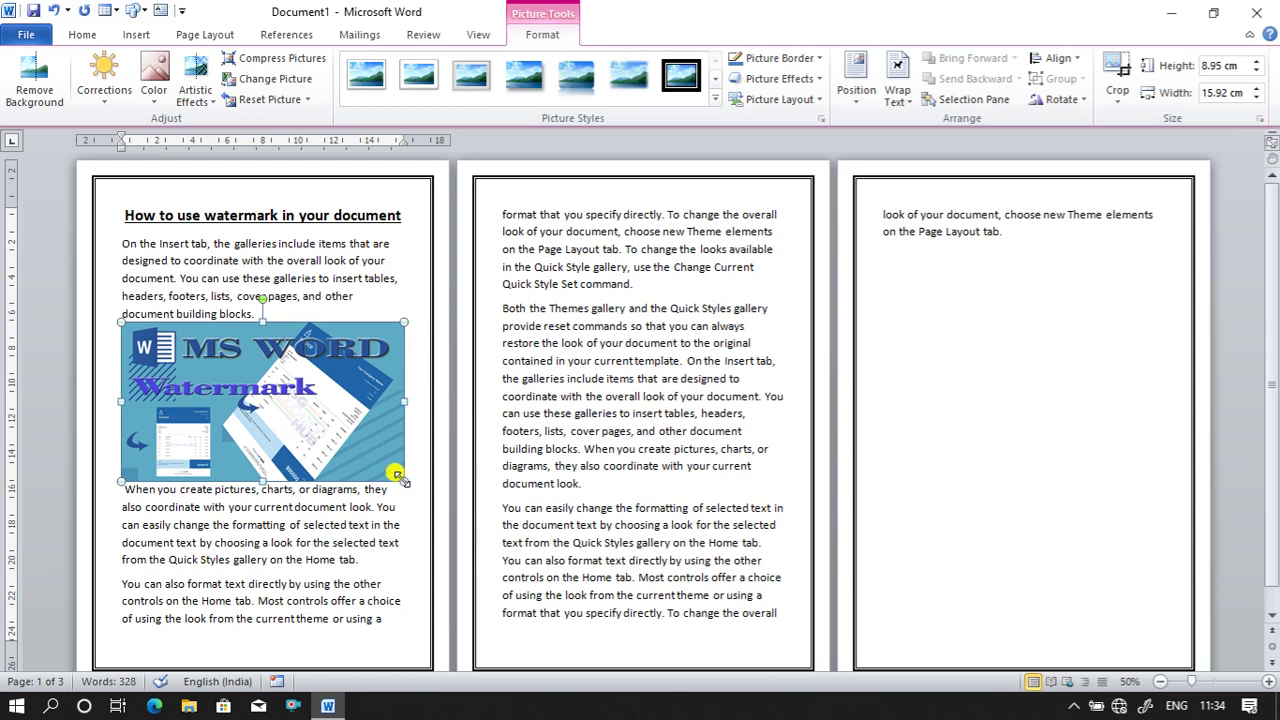
Shrink the watermark picture to about 4.62 × 8.22 cm and shift it left into the first paragraph.
drag(397, 475, 334, 420)
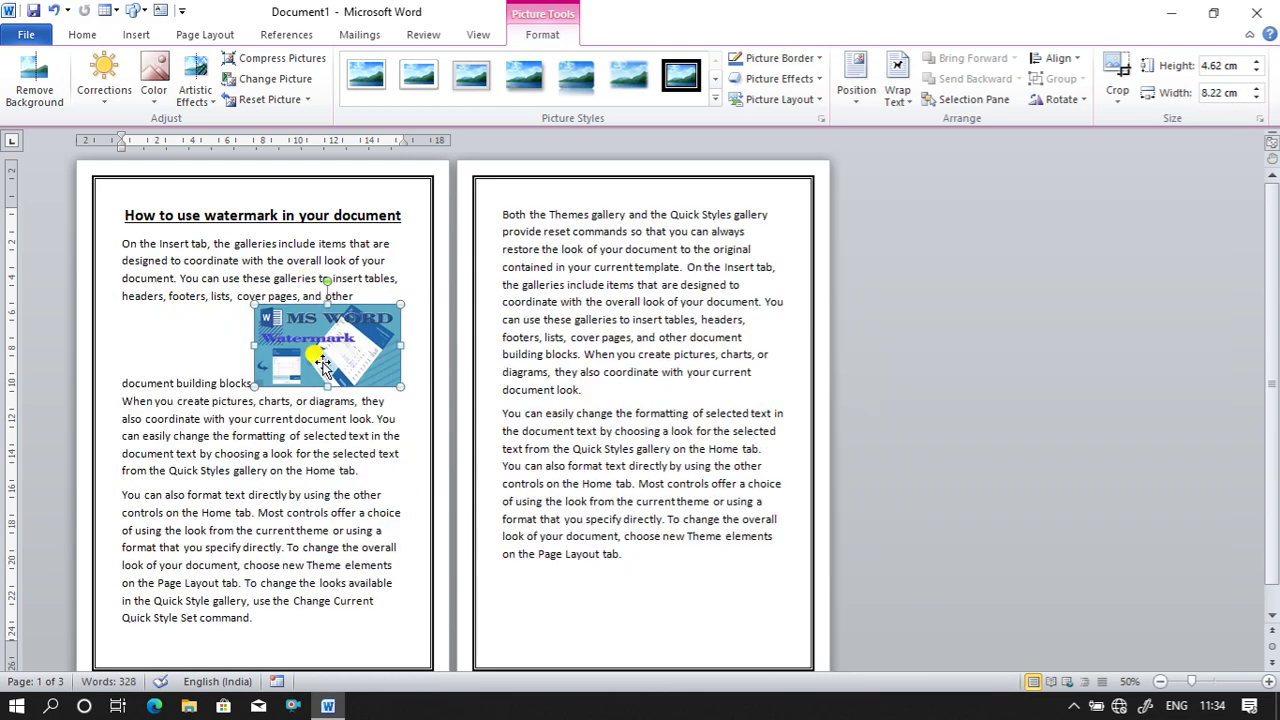
click(187, 366)
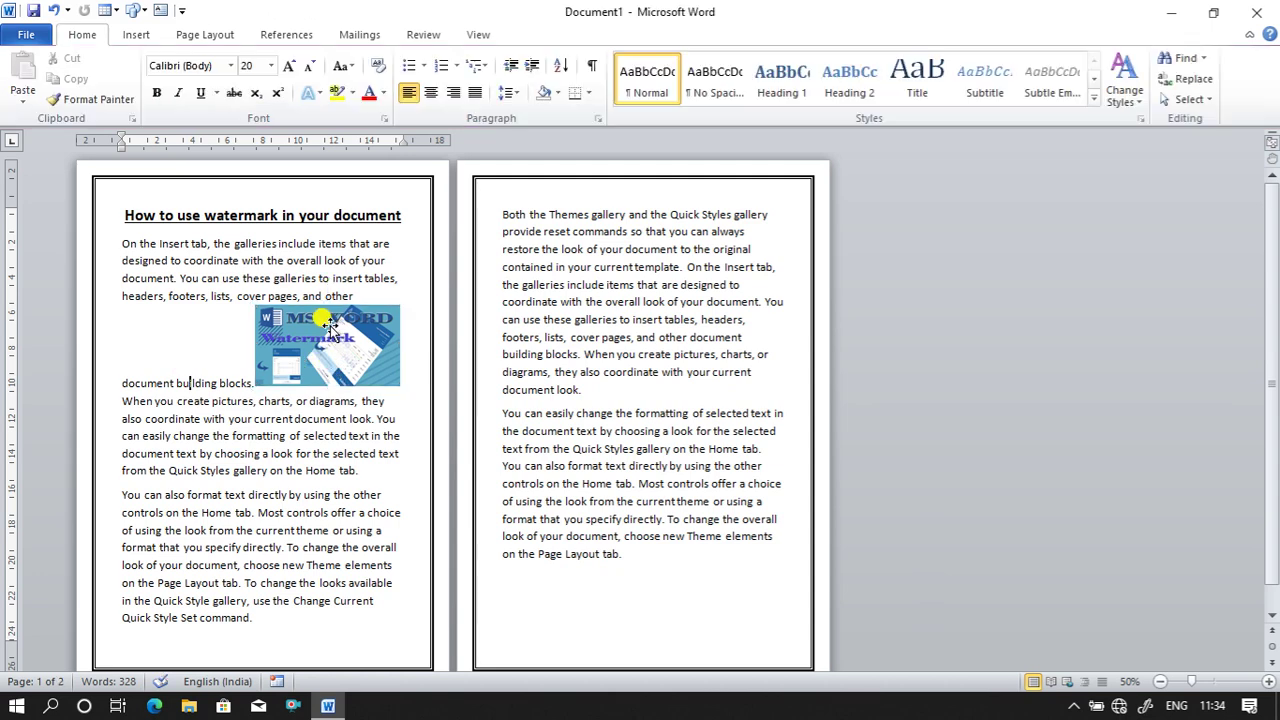
drag(316, 328, 209, 332)
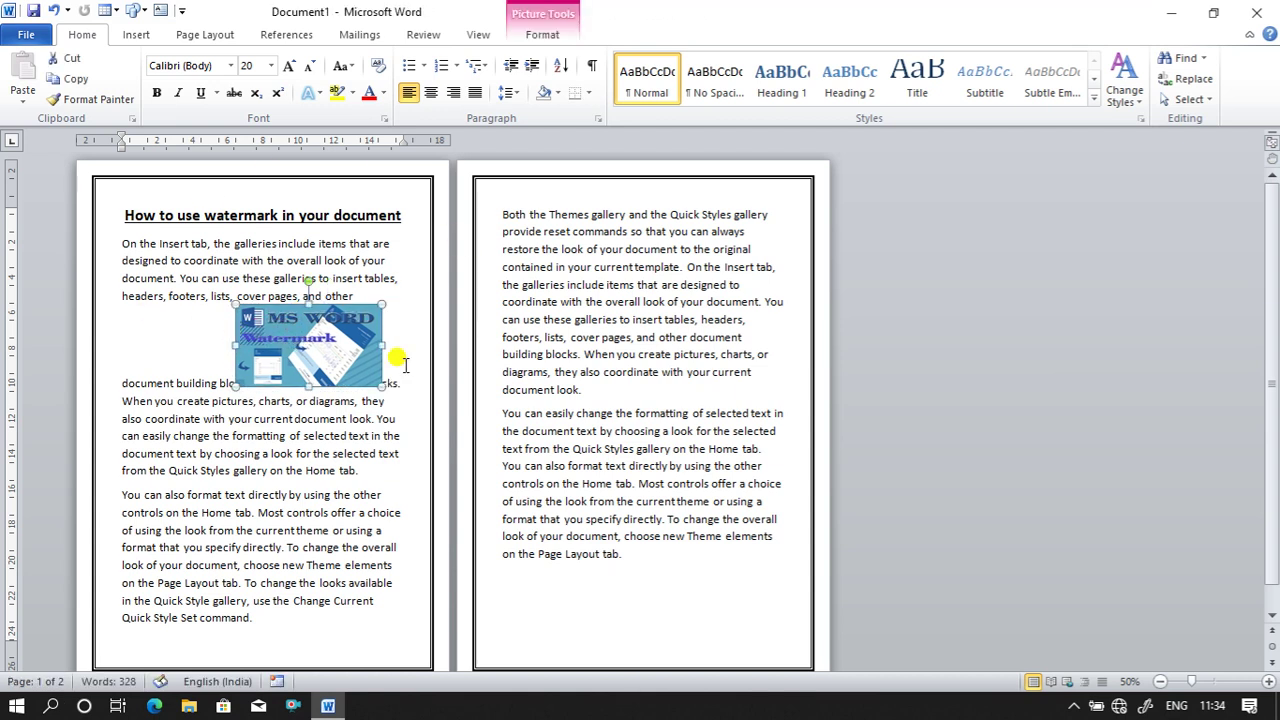
click(279, 351)
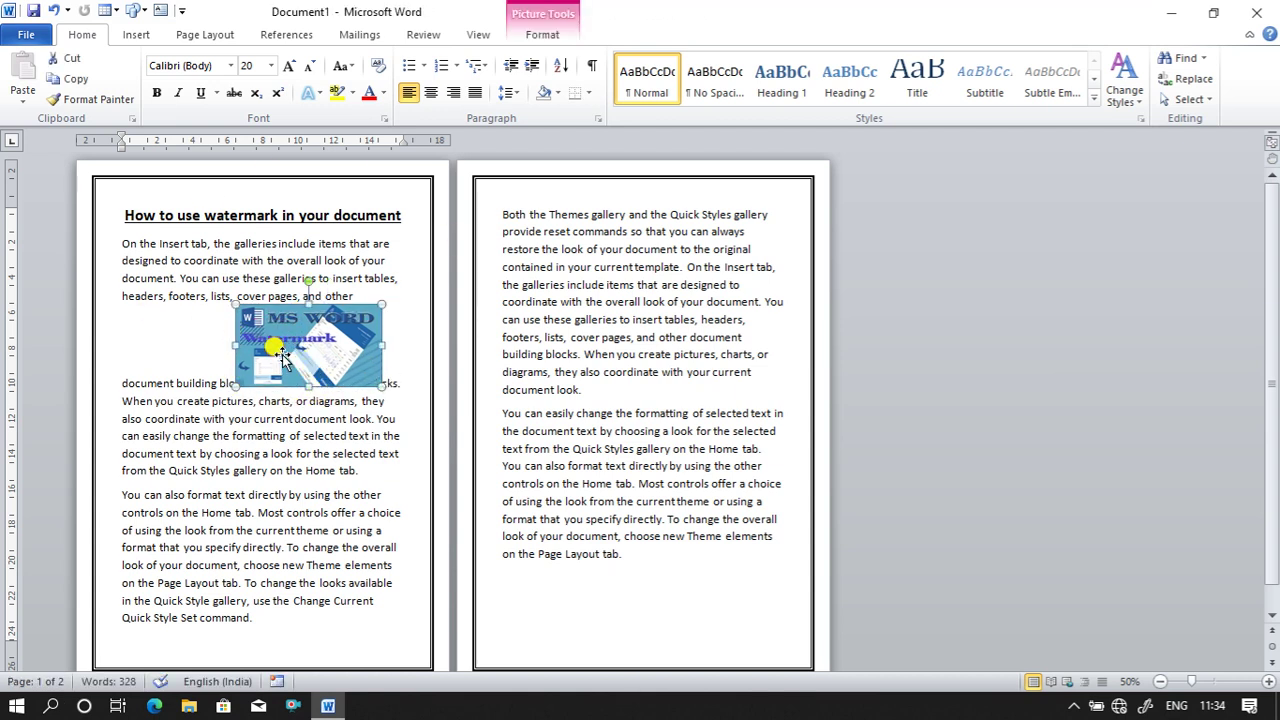
click(562, 36)
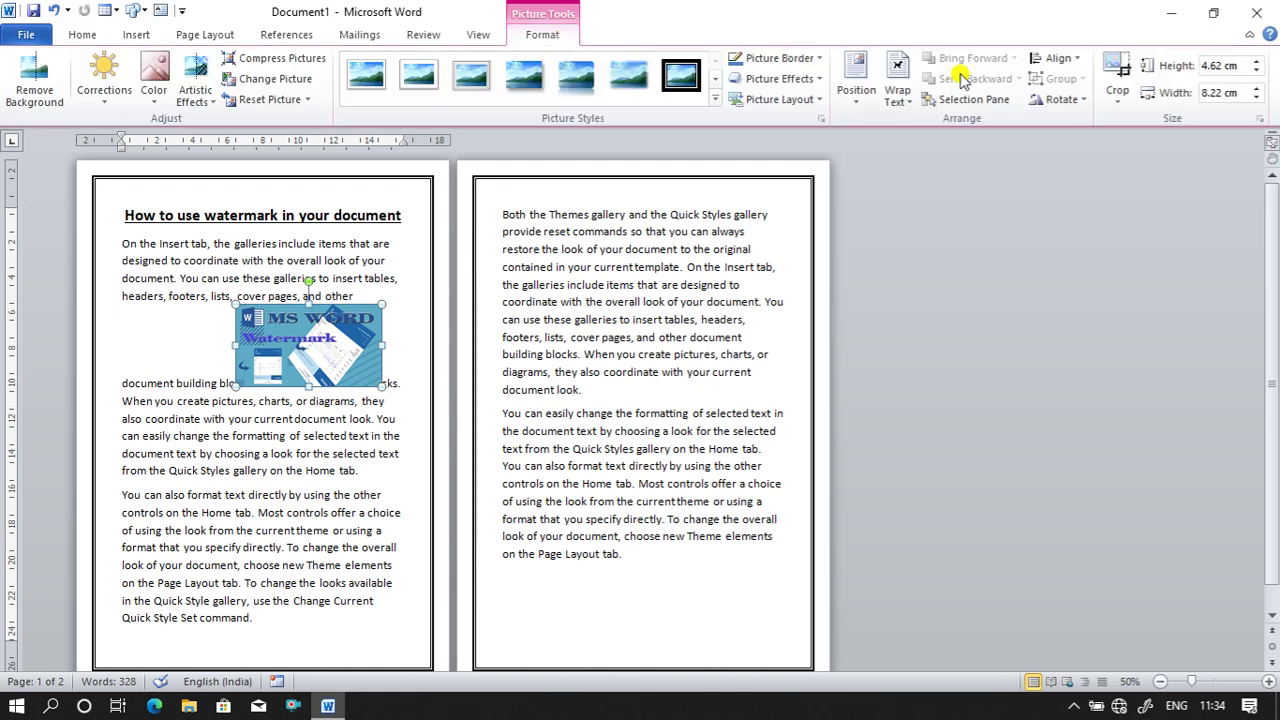
Set the picture's text wrapping to Square and move it into the middle of the first paragraph.
click(890, 80)
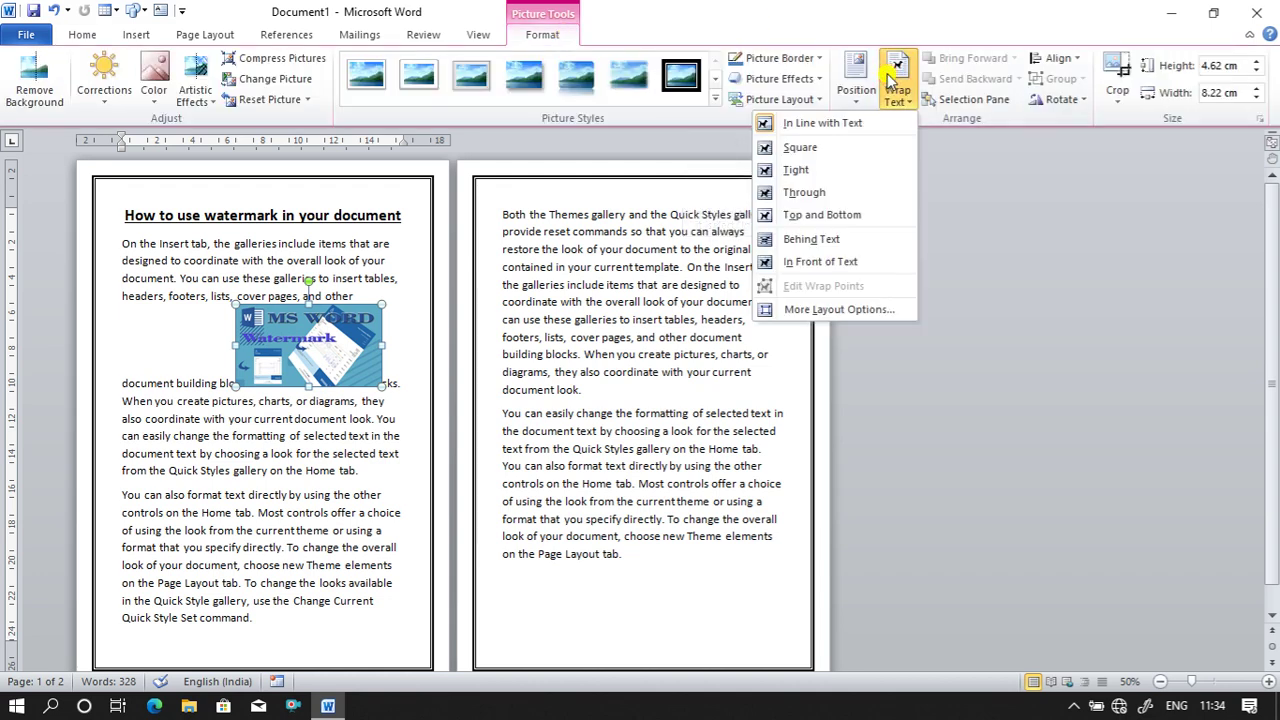
click(820, 148)
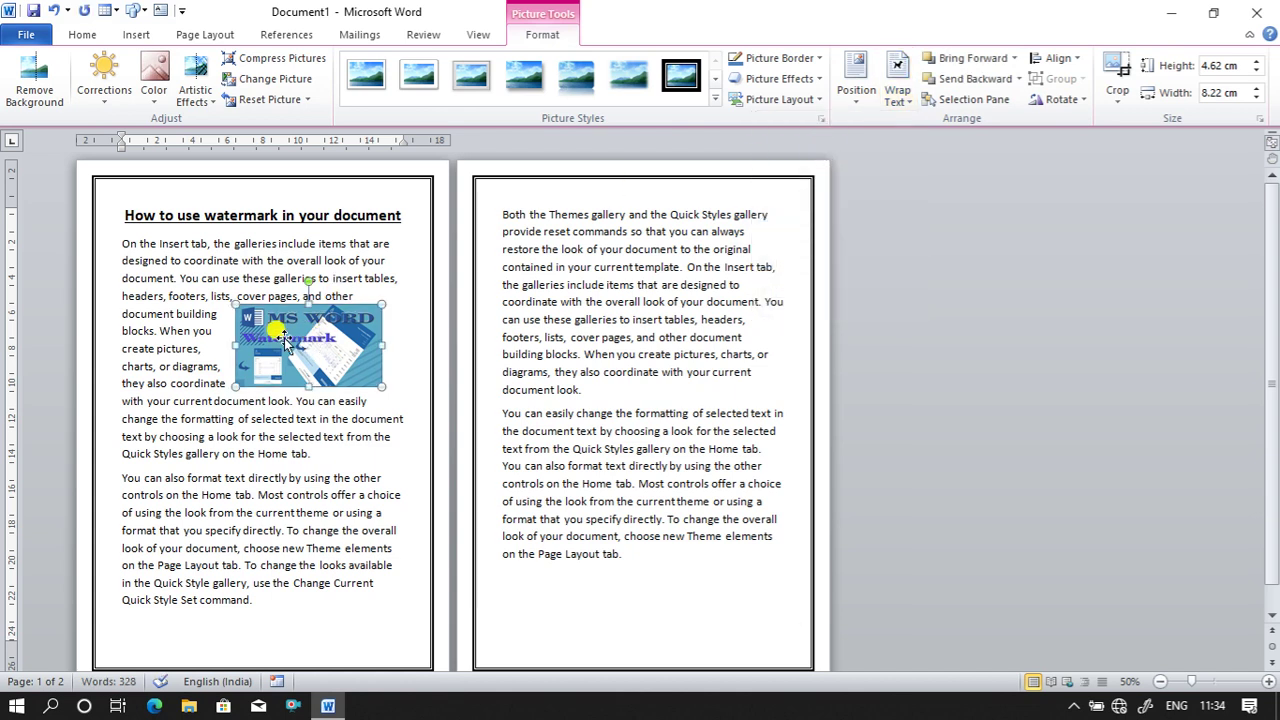
mouse_move(301, 340)
mouse_down()
mouse_move(236, 340)
mouse_move(249, 330)
mouse_up()
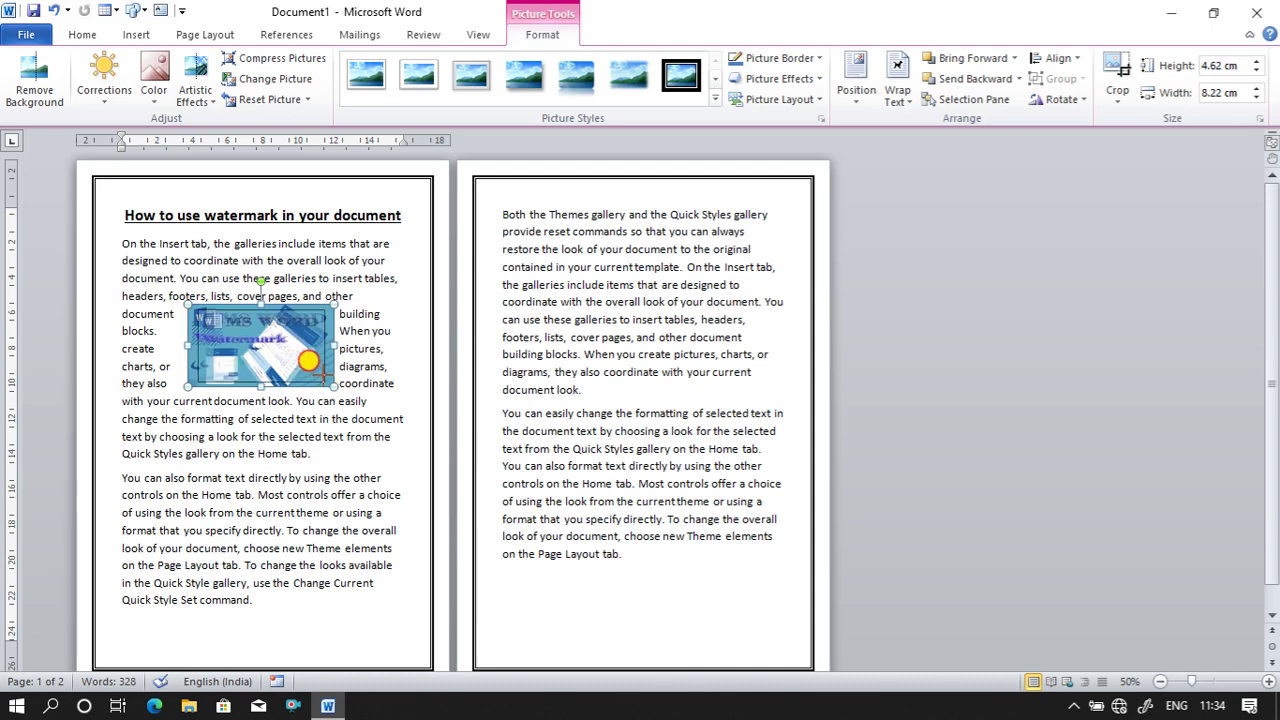
Reposition the picture in page 1's first paragraph and resize it to about 3.81 × 6.79 cm.
mouse_move(332, 388)
mouse_down()
mouse_move(298, 364)
mouse_move(370, 278)
mouse_move(186, 268)
mouse_move(231, 420)
mouse_move(333, 440)
mouse_move(328, 527)
mouse_move(575, 425)
mouse_up()
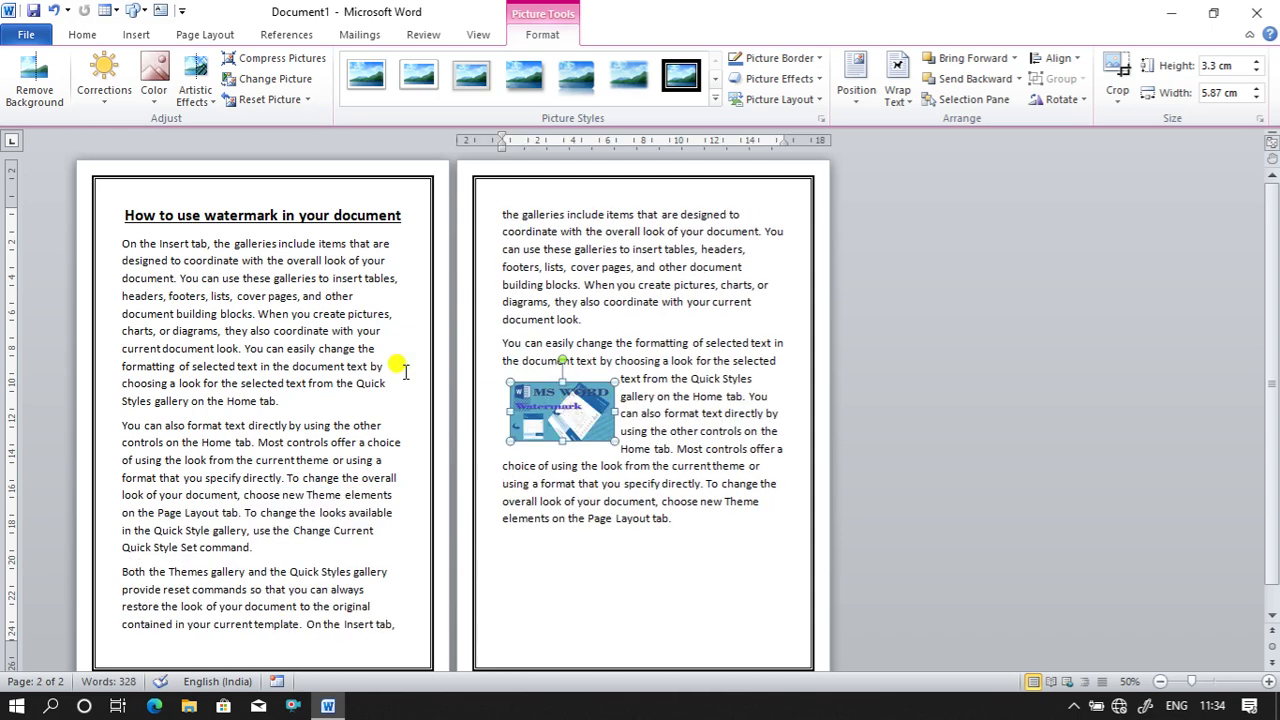
drag(575, 393, 262, 368)
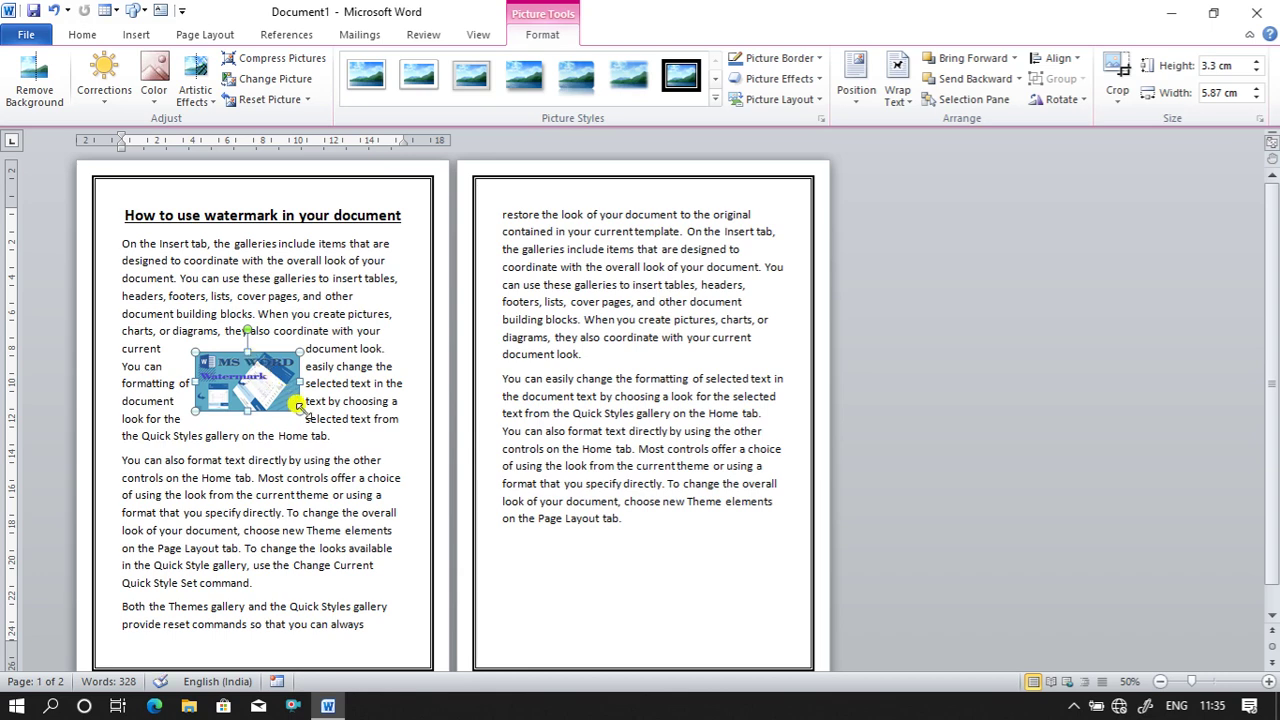
drag(298, 405, 308, 426)
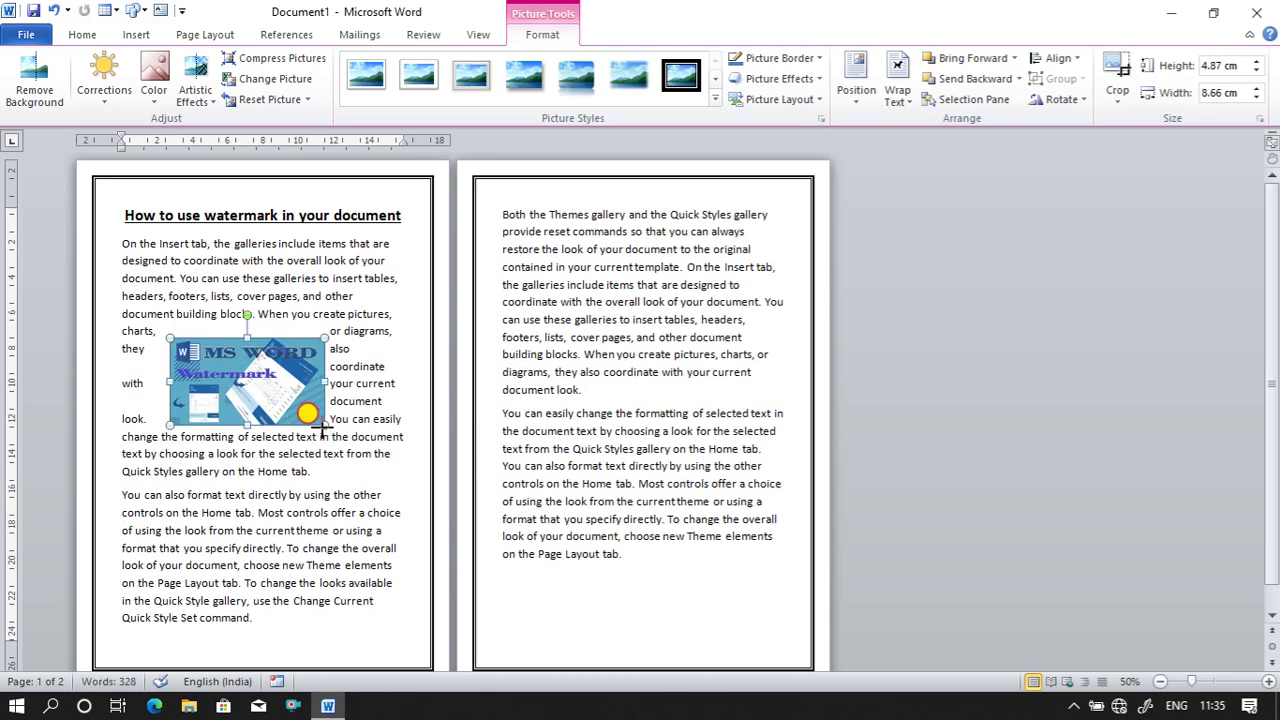
drag(322, 428, 308, 416)
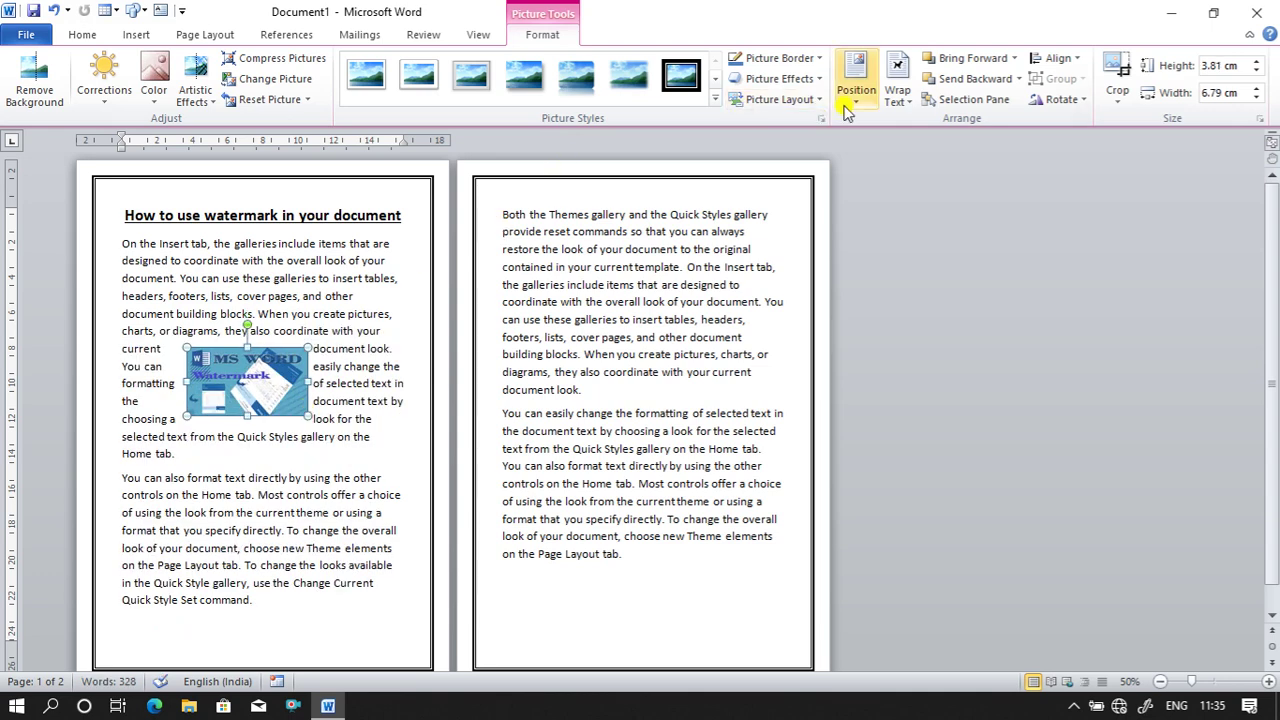
Try In Front of Text wrapping and move the picture over the first paragraph's text.
click(898, 98)
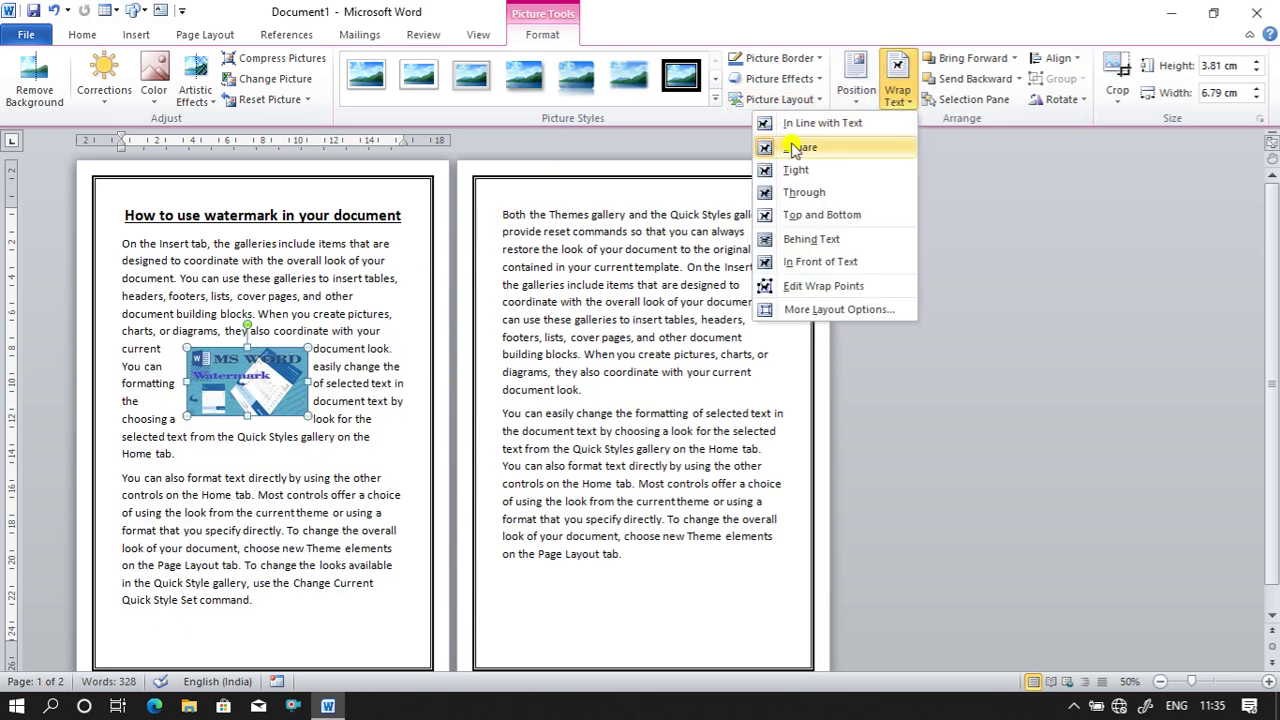
click(808, 268)
mouse_move(262, 362)
mouse_down()
mouse_move(333, 325)
mouse_move(283, 362)
mouse_up()
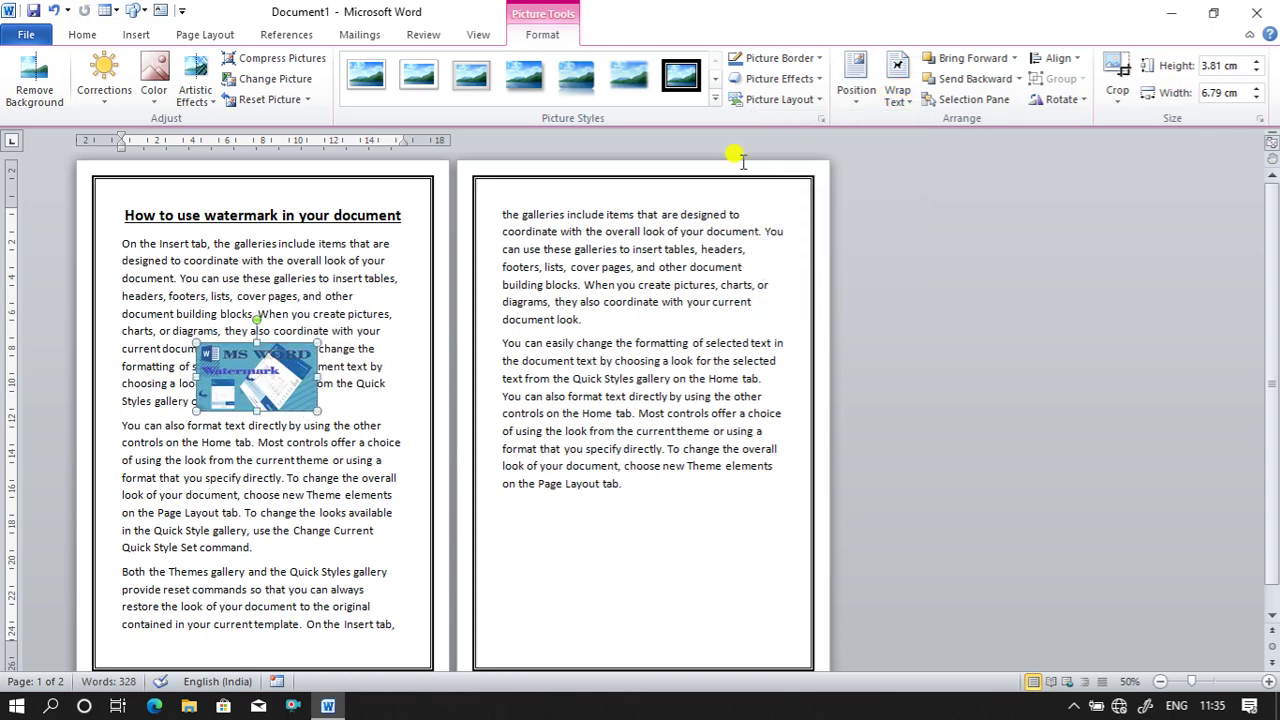
Switch the picture to Behind Text wrapping and position it under the first paragraph.
click(897, 88)
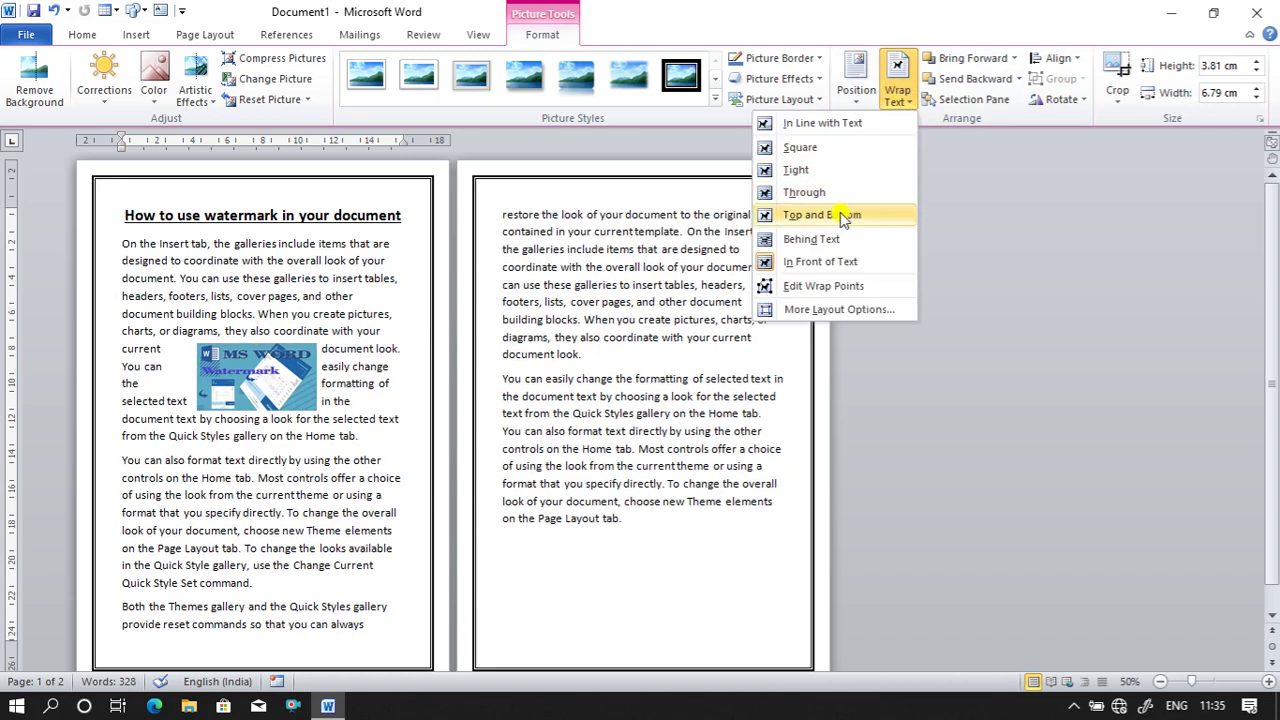
click(822, 244)
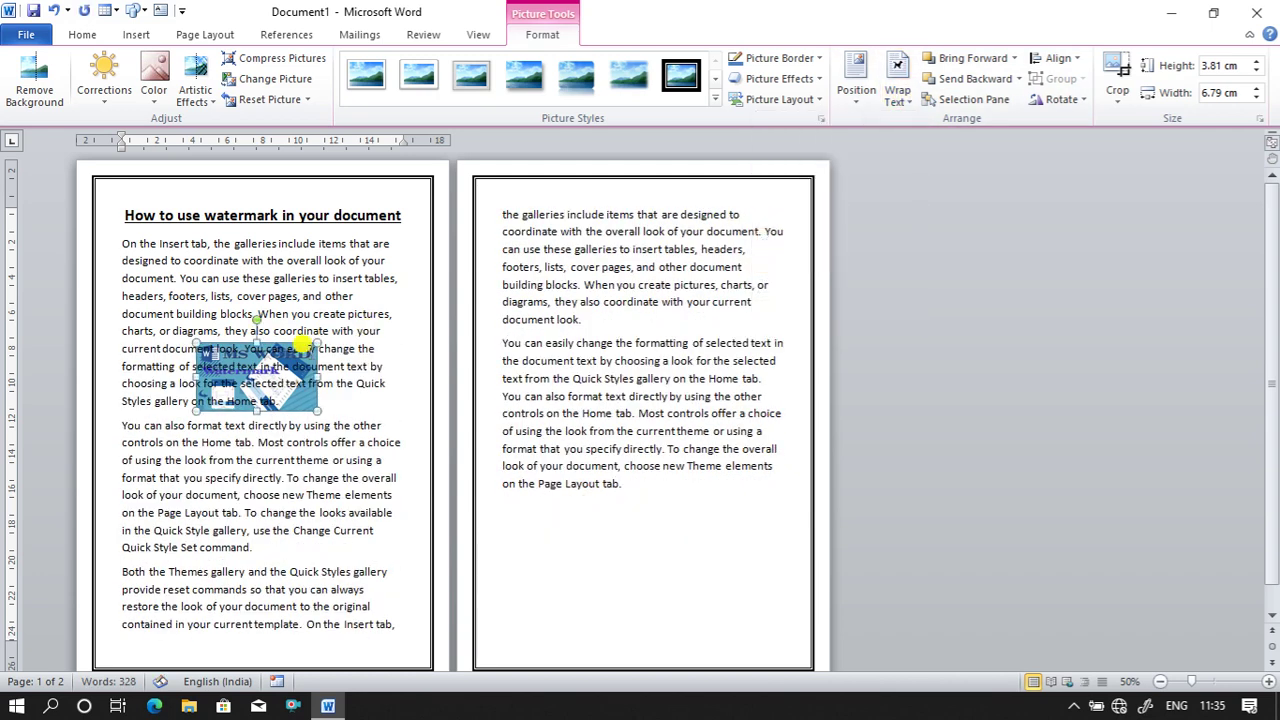
drag(279, 373, 283, 416)
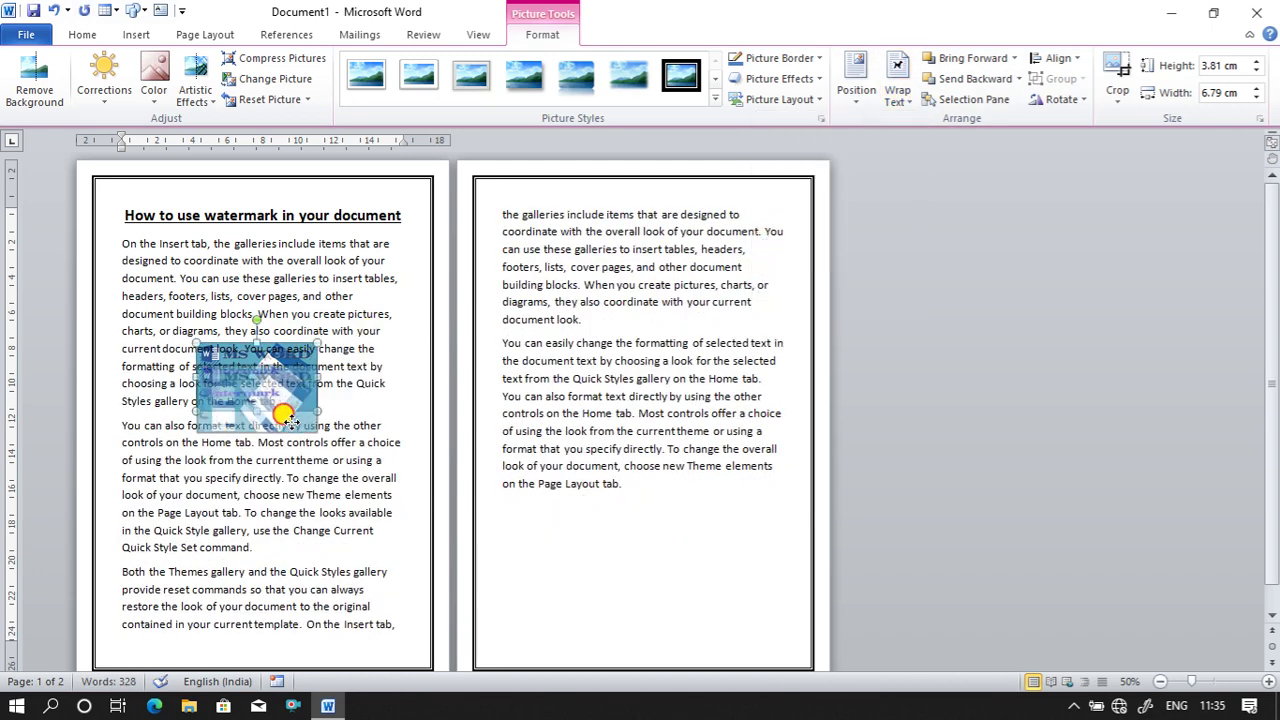
click(305, 409)
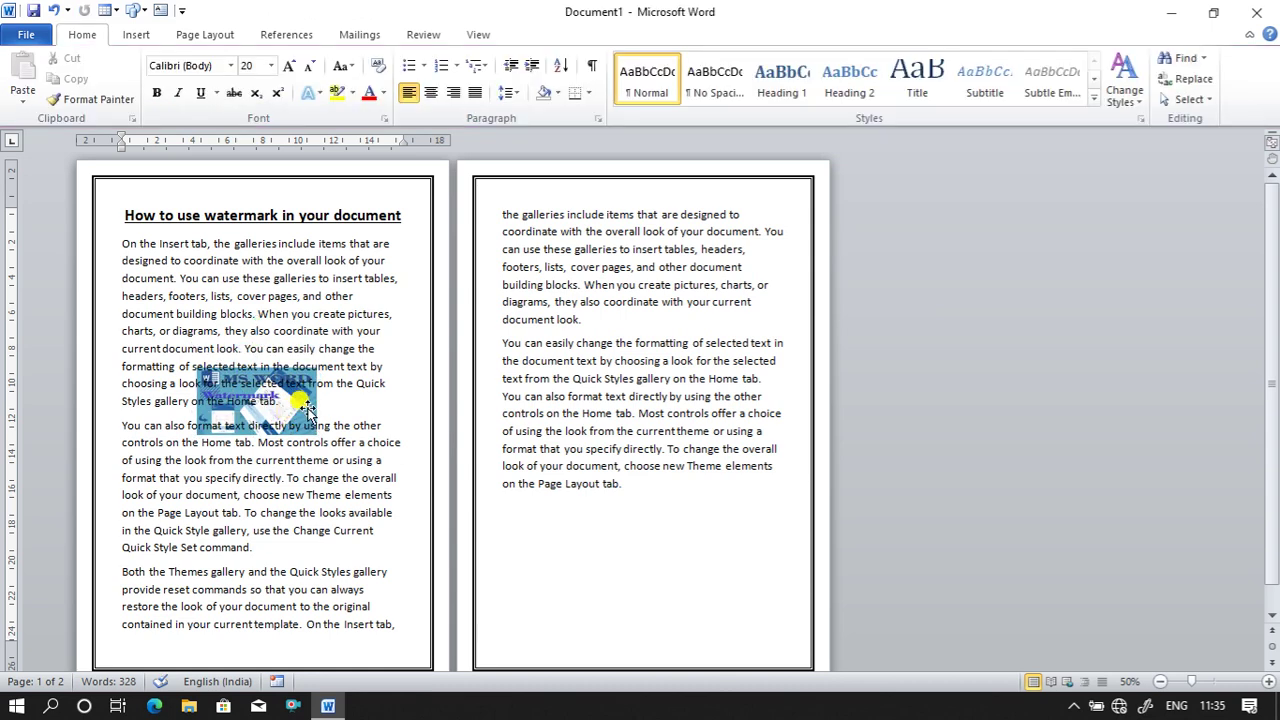
mouse_move(308, 409)
mouse_down()
mouse_move(330, 318)
mouse_move(328, 346)
mouse_up()
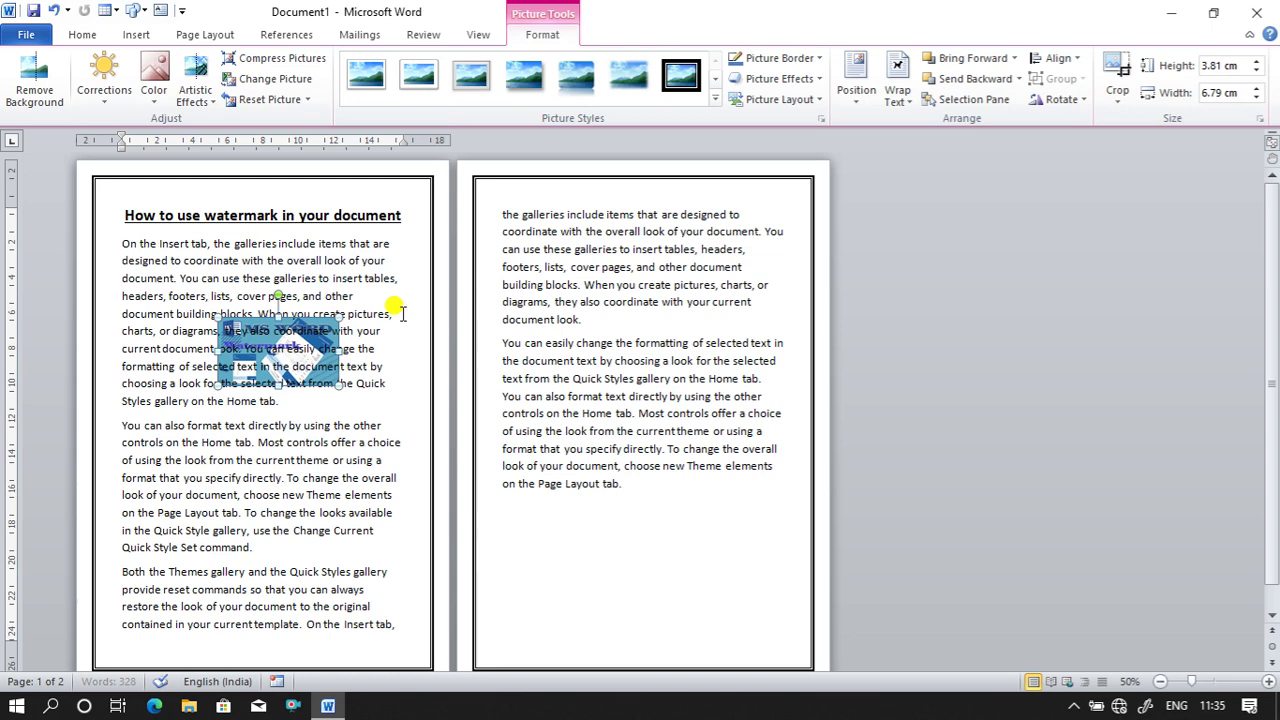
Change the picture's wrapping from Square to Tight and nudge it up within the first paragraph.
click(908, 102)
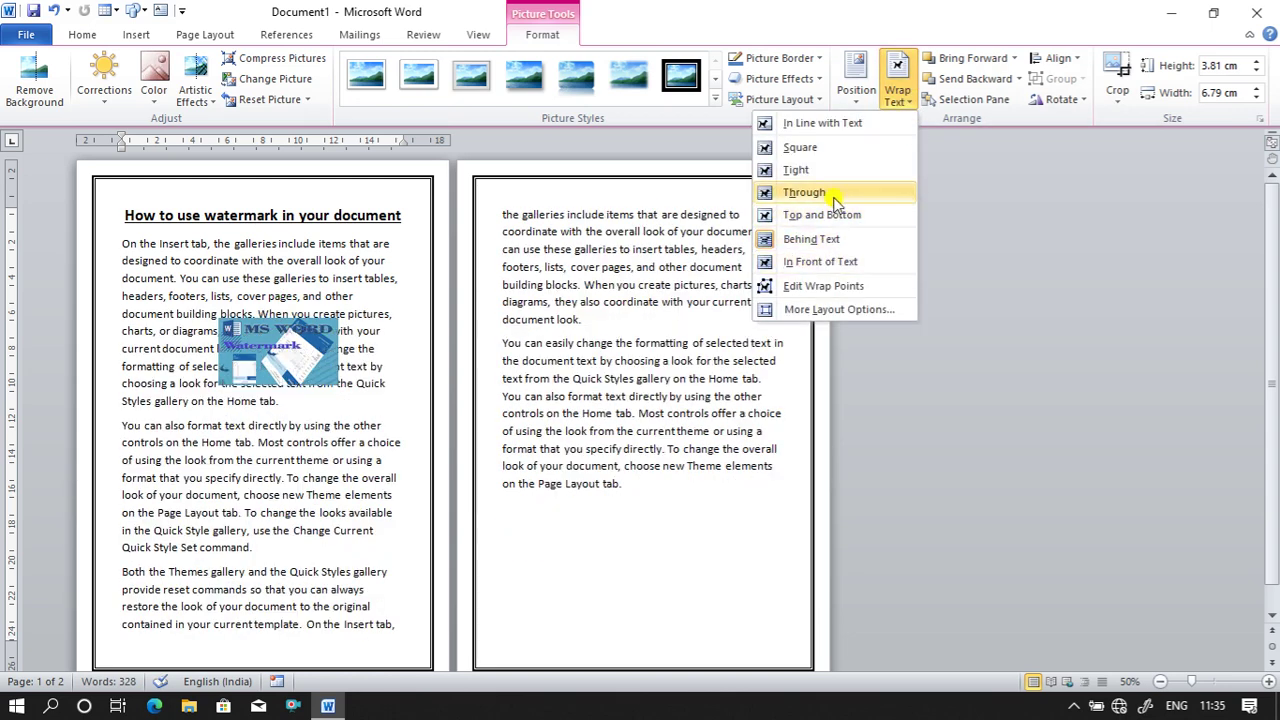
click(825, 150)
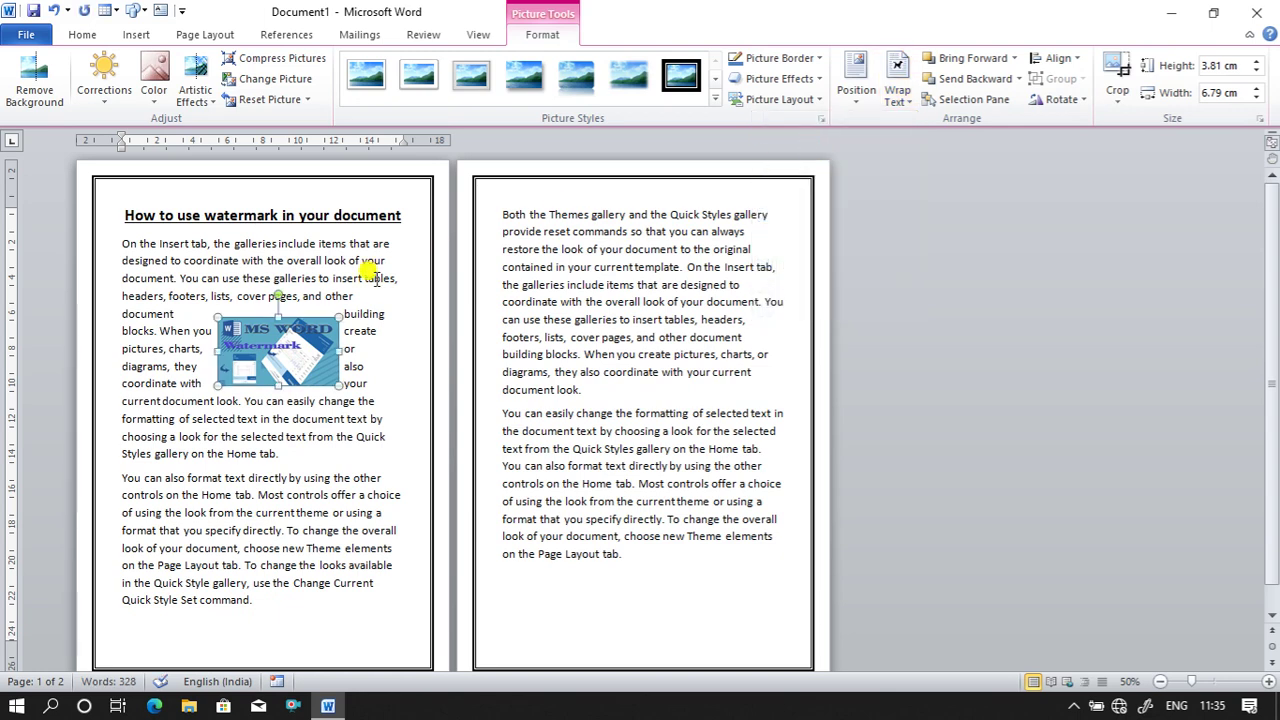
click(897, 95)
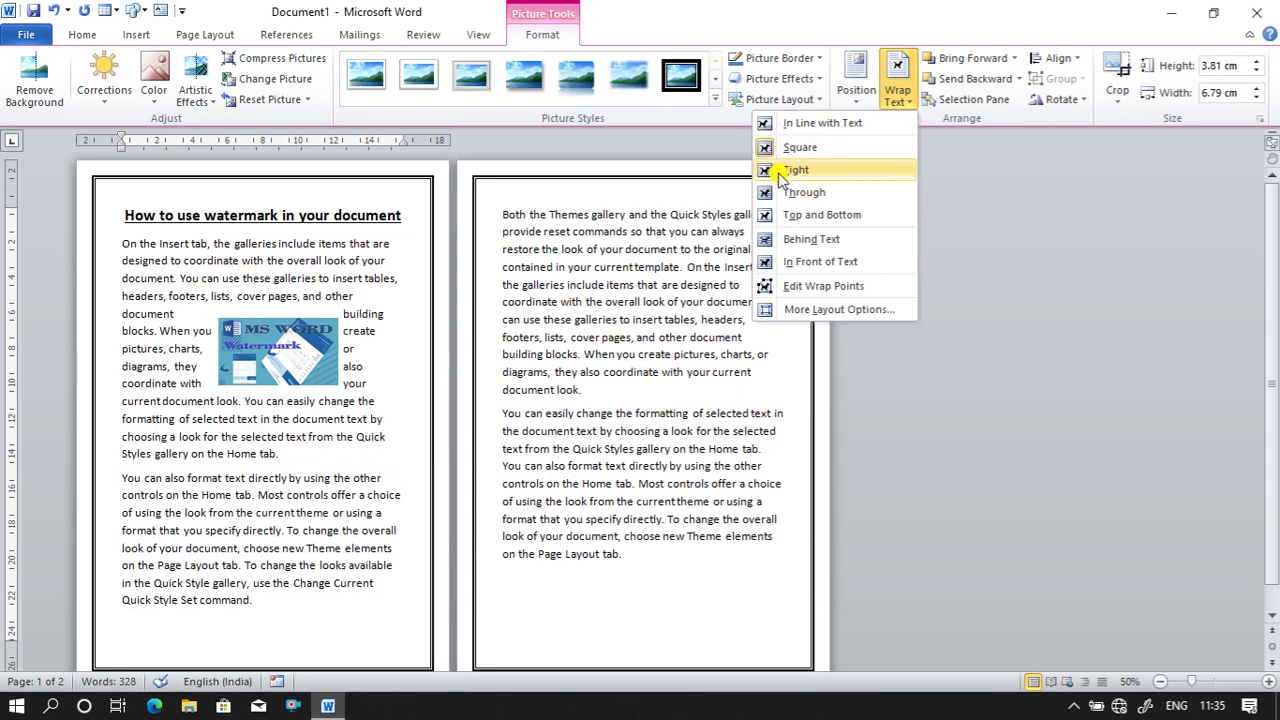
click(795, 170)
mouse_move(310, 360)
mouse_down()
mouse_move(306, 318)
mouse_move(292, 366)
mouse_move(263, 382)
mouse_move(262, 340)
mouse_up()
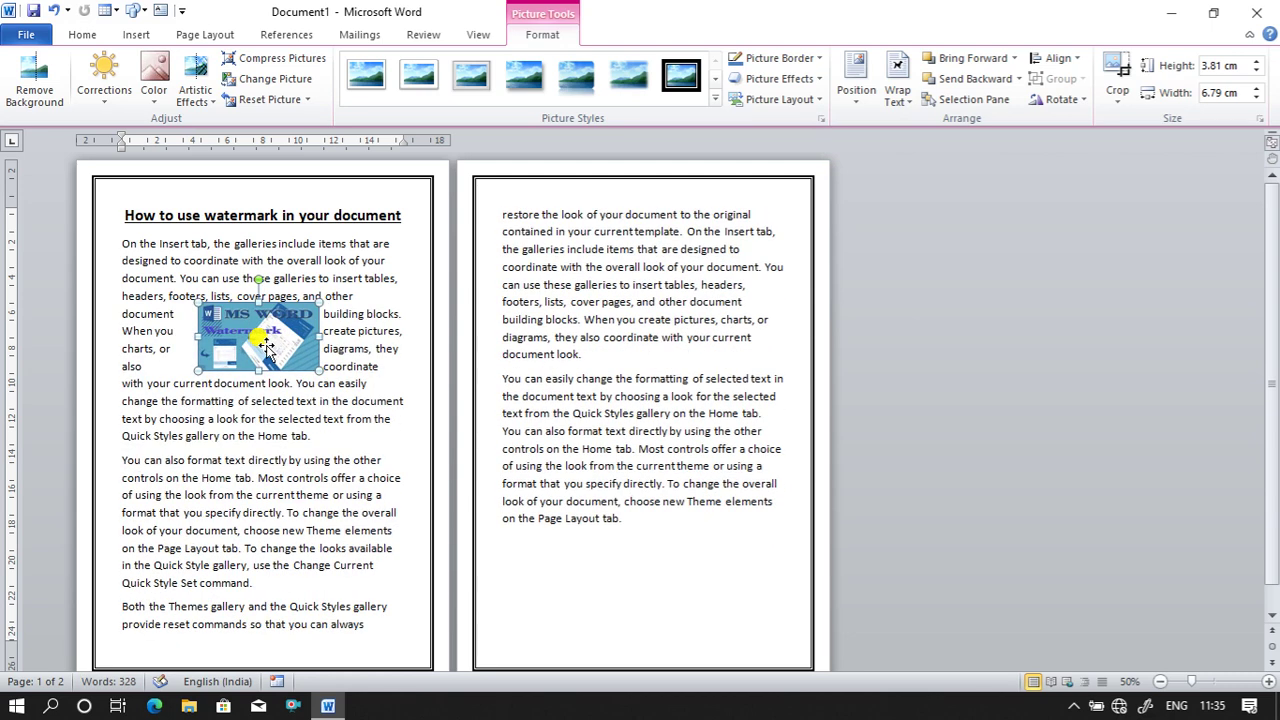